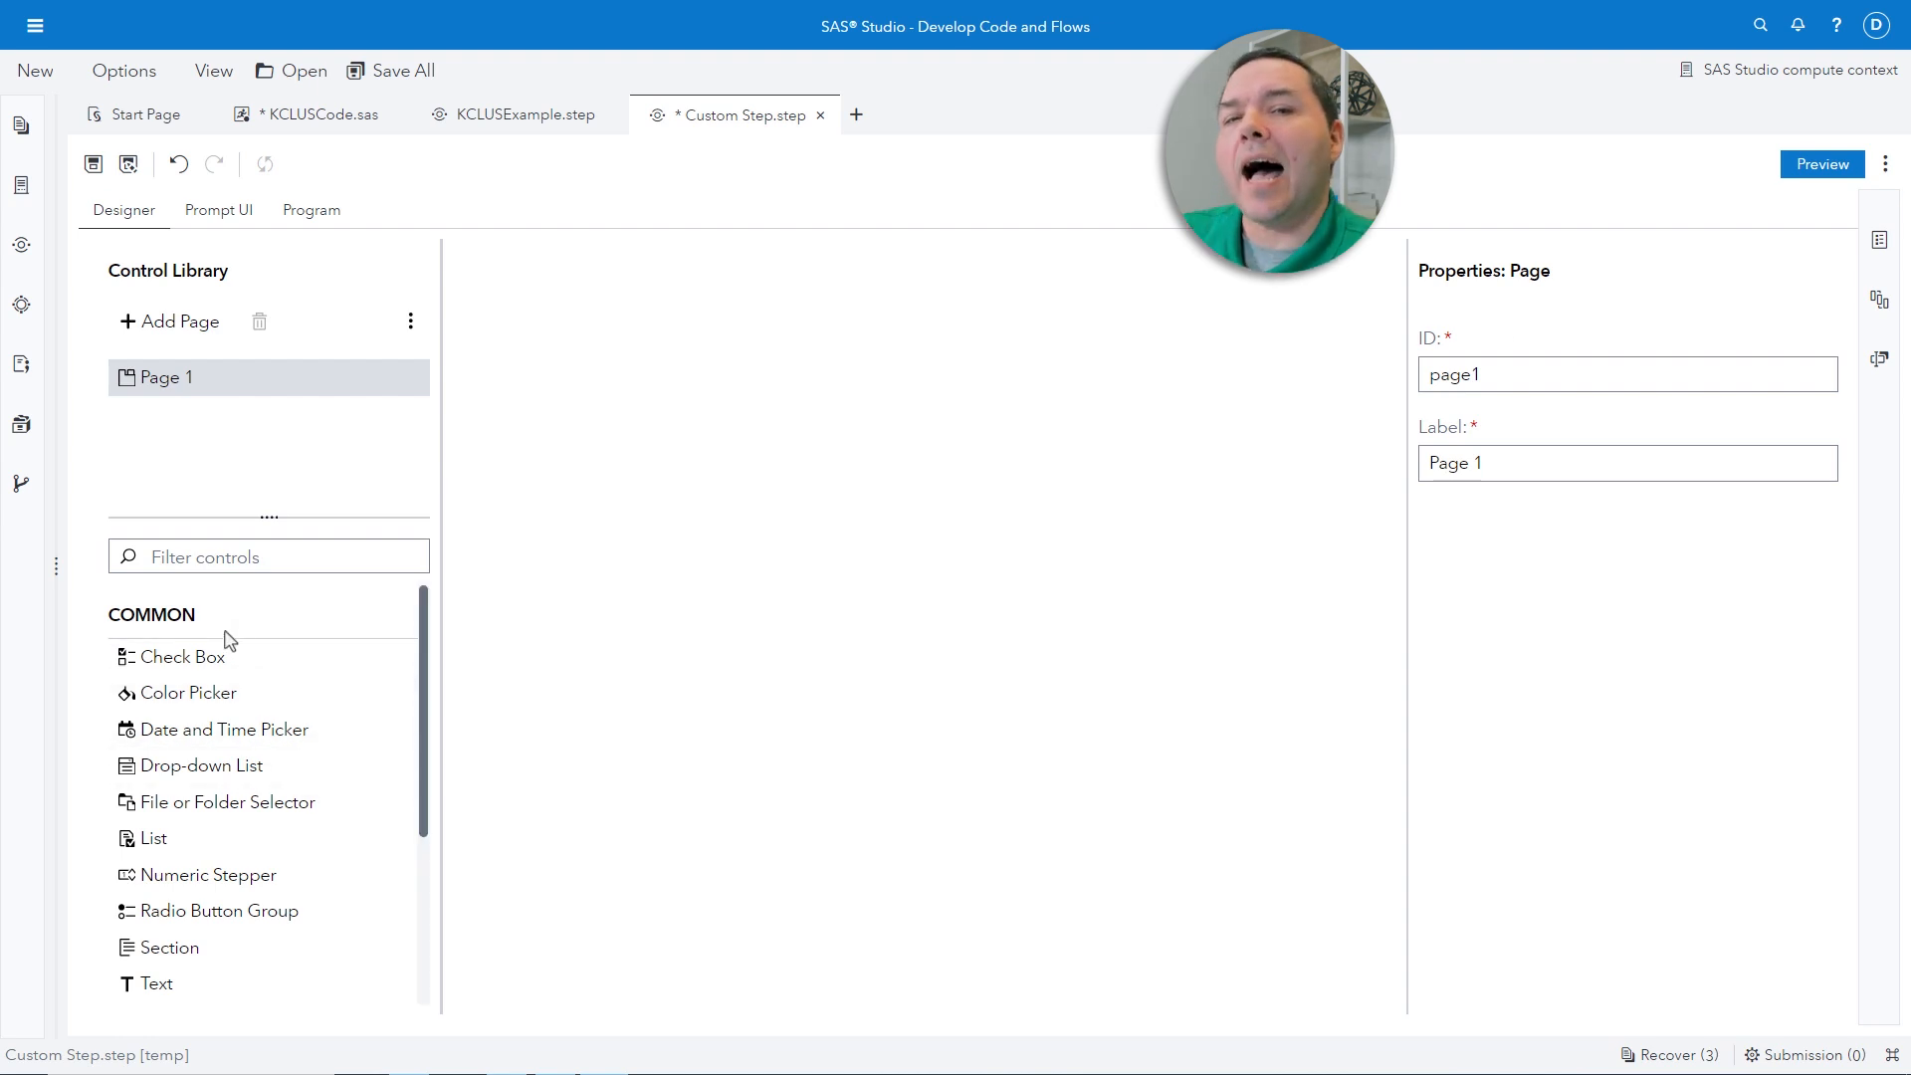
Look through the control library of the blank custom step and switch to the KCLUSExample.step design
scroll(248, 695, down, 3)
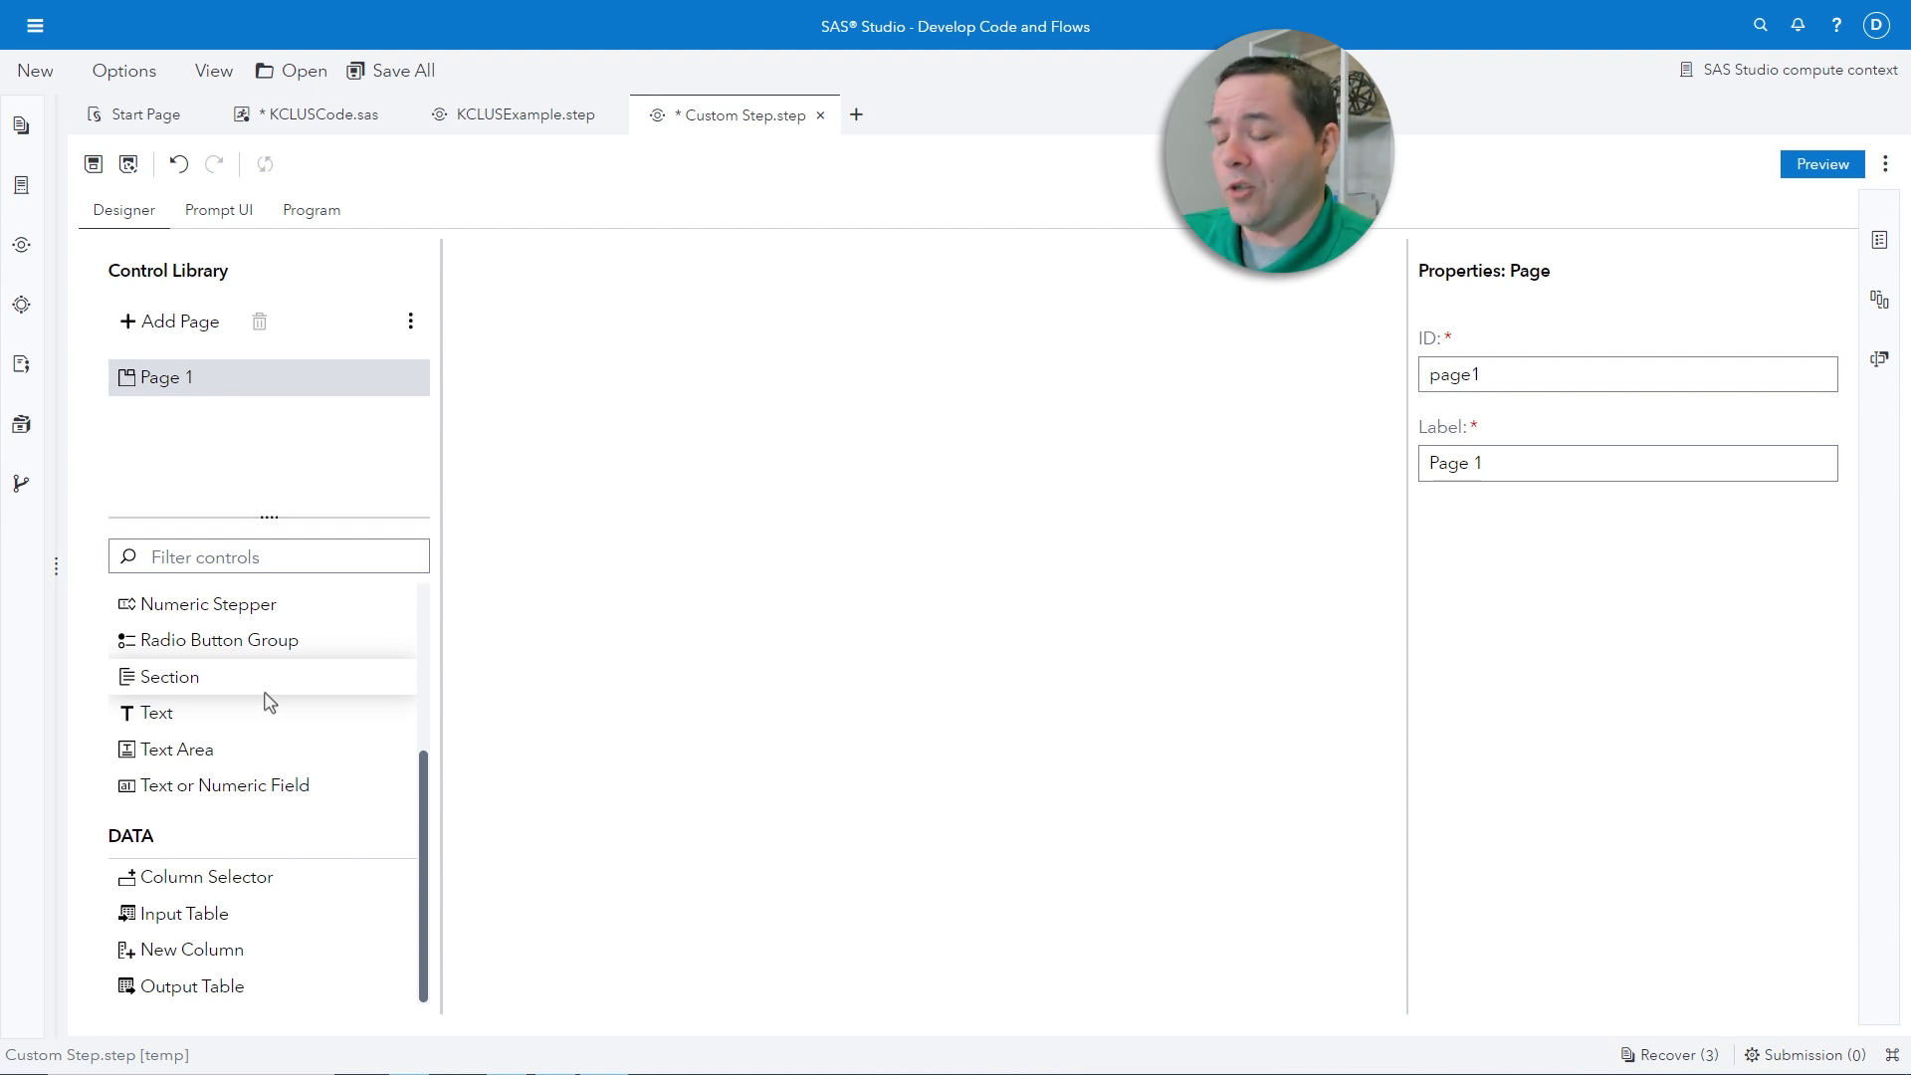
scroll(269, 702, up, 3)
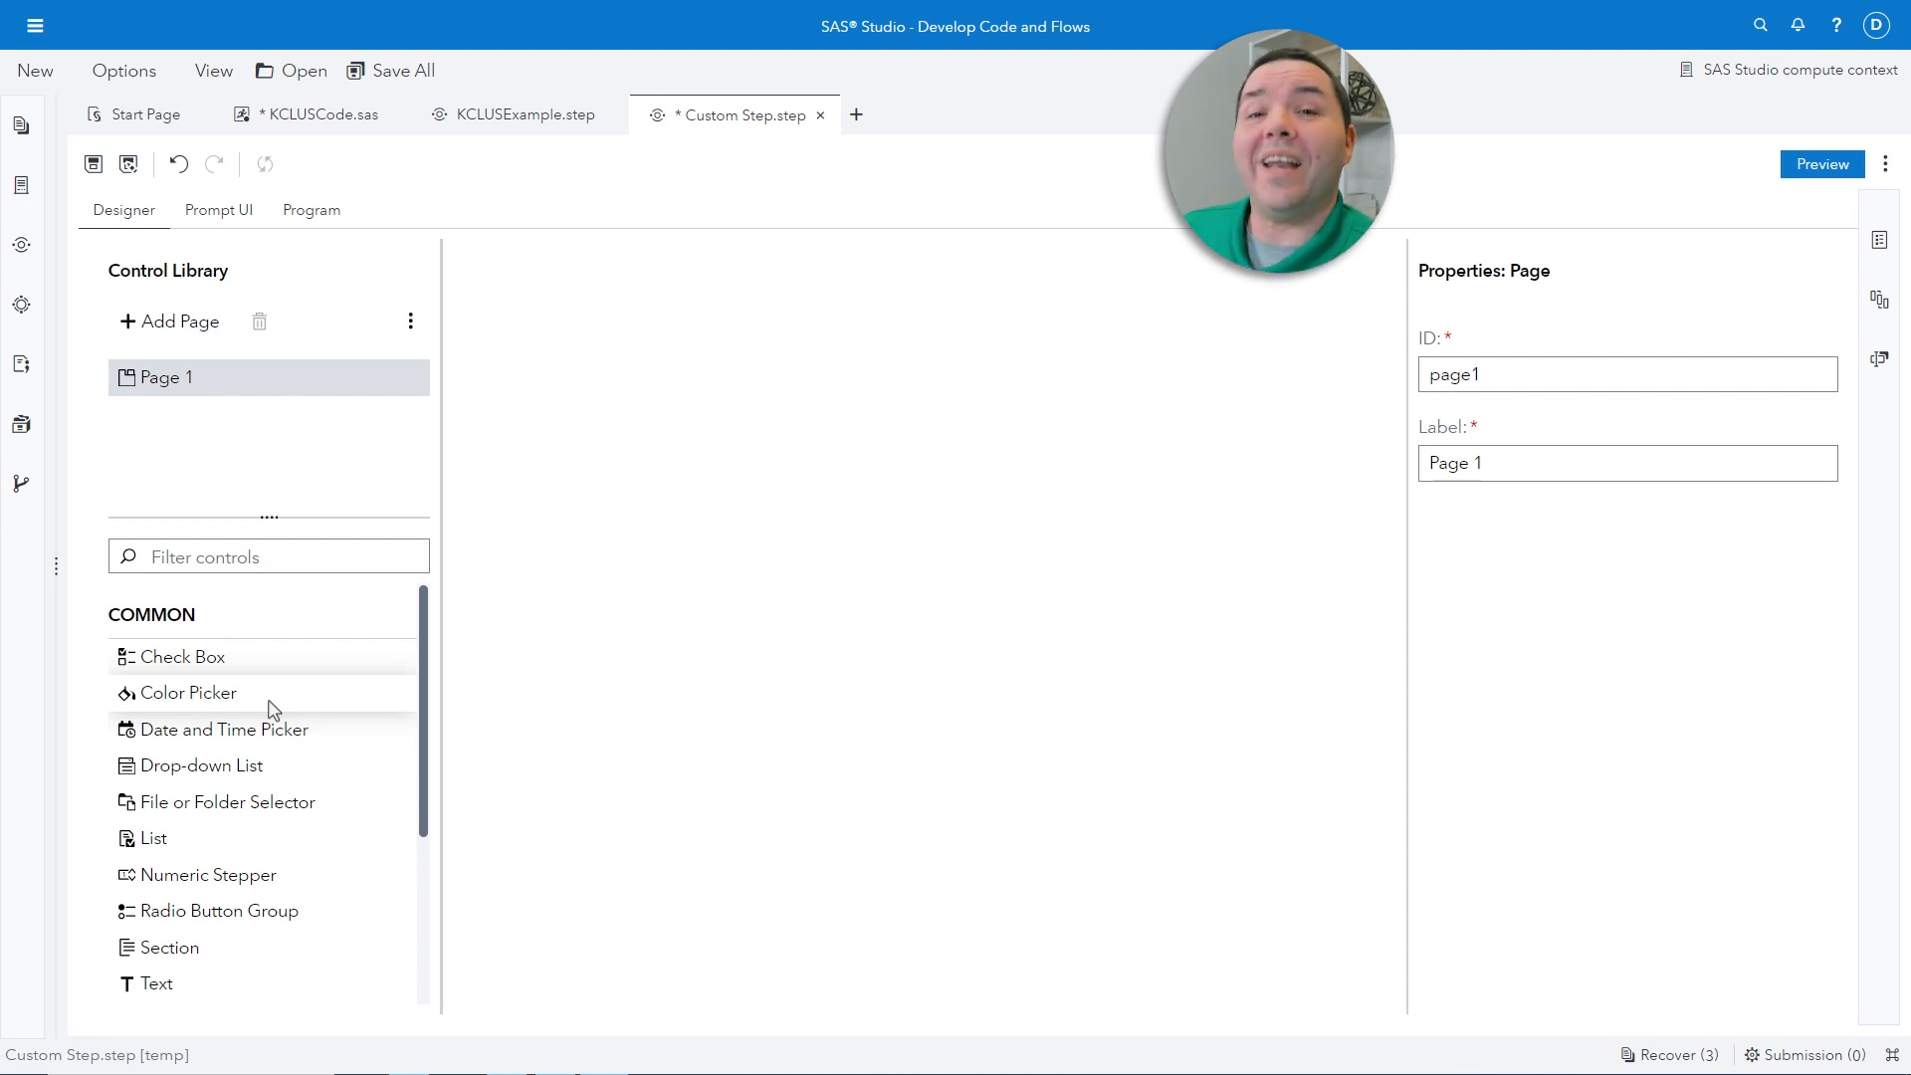
click(511, 128)
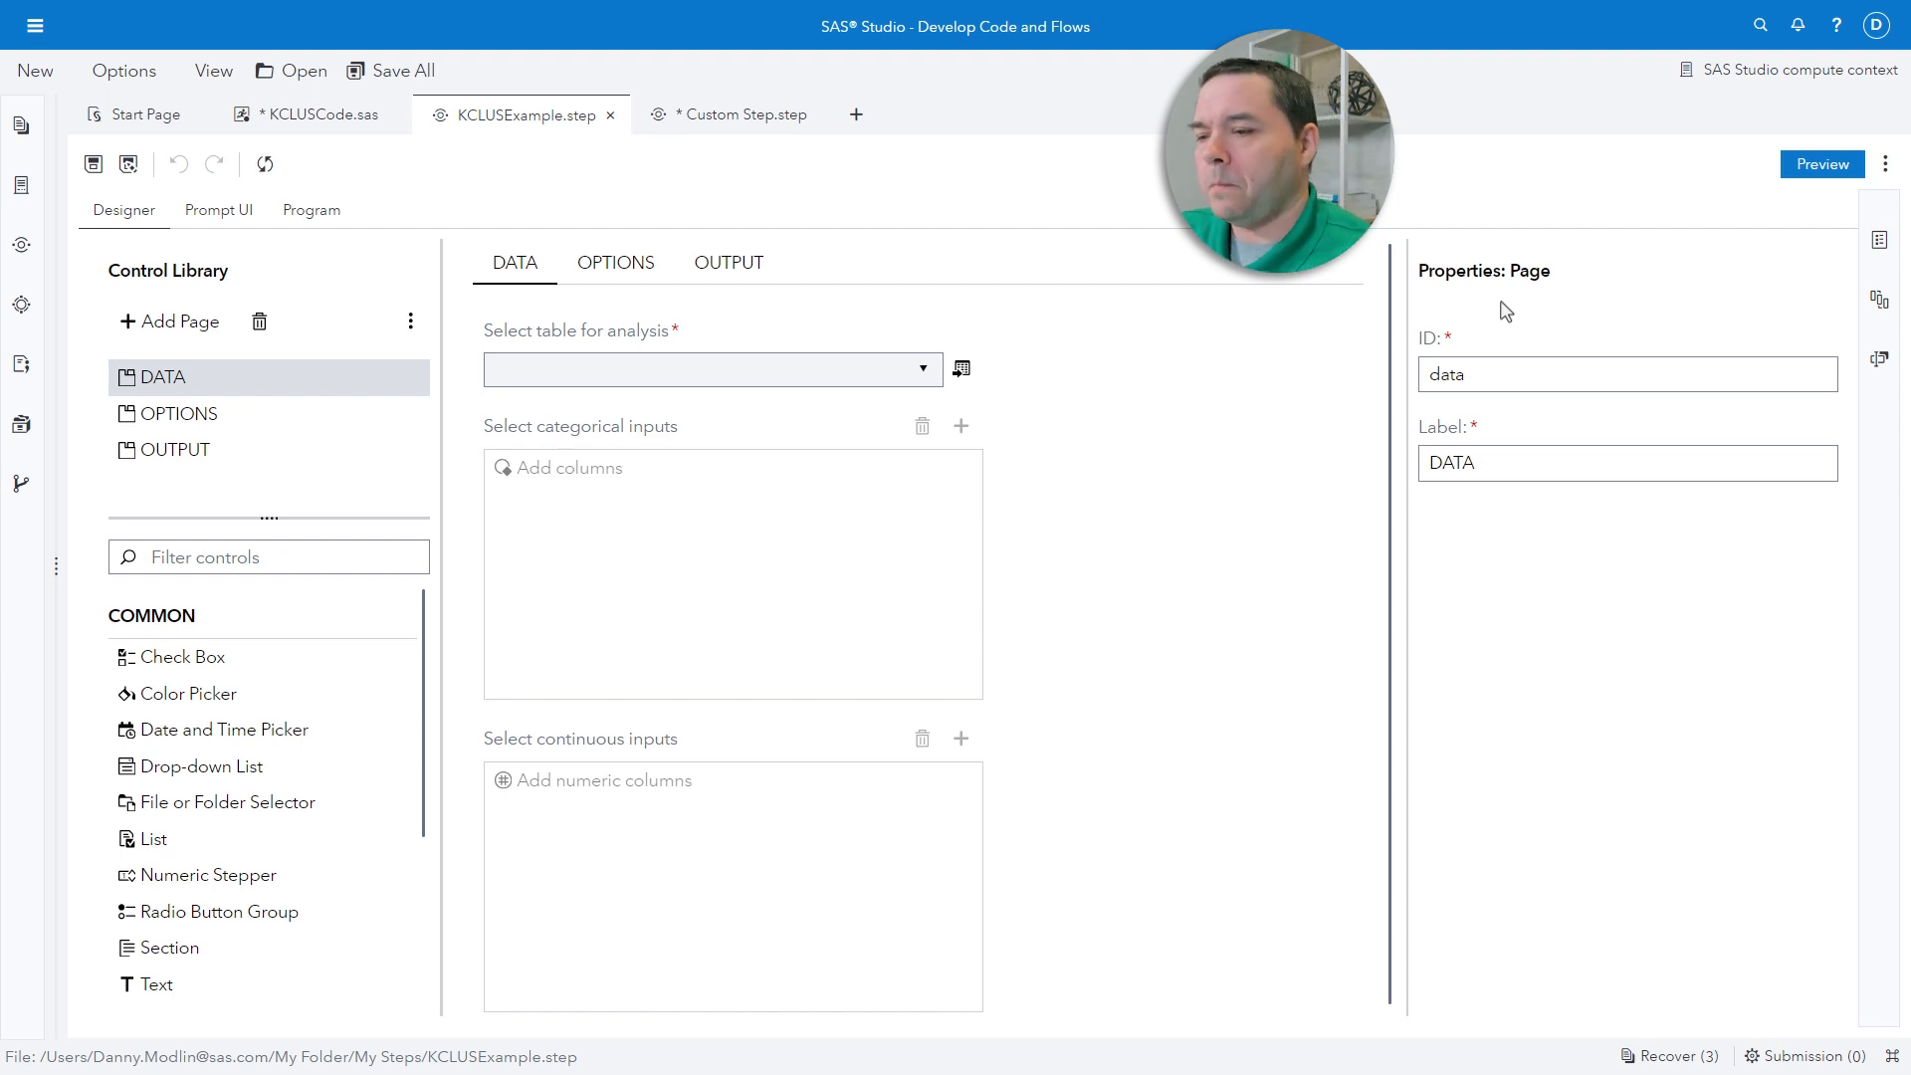
Examine the DATA page's input table and categorical inputs selector properties, along with the data controls available in the library
mouse_move(1334, 558)
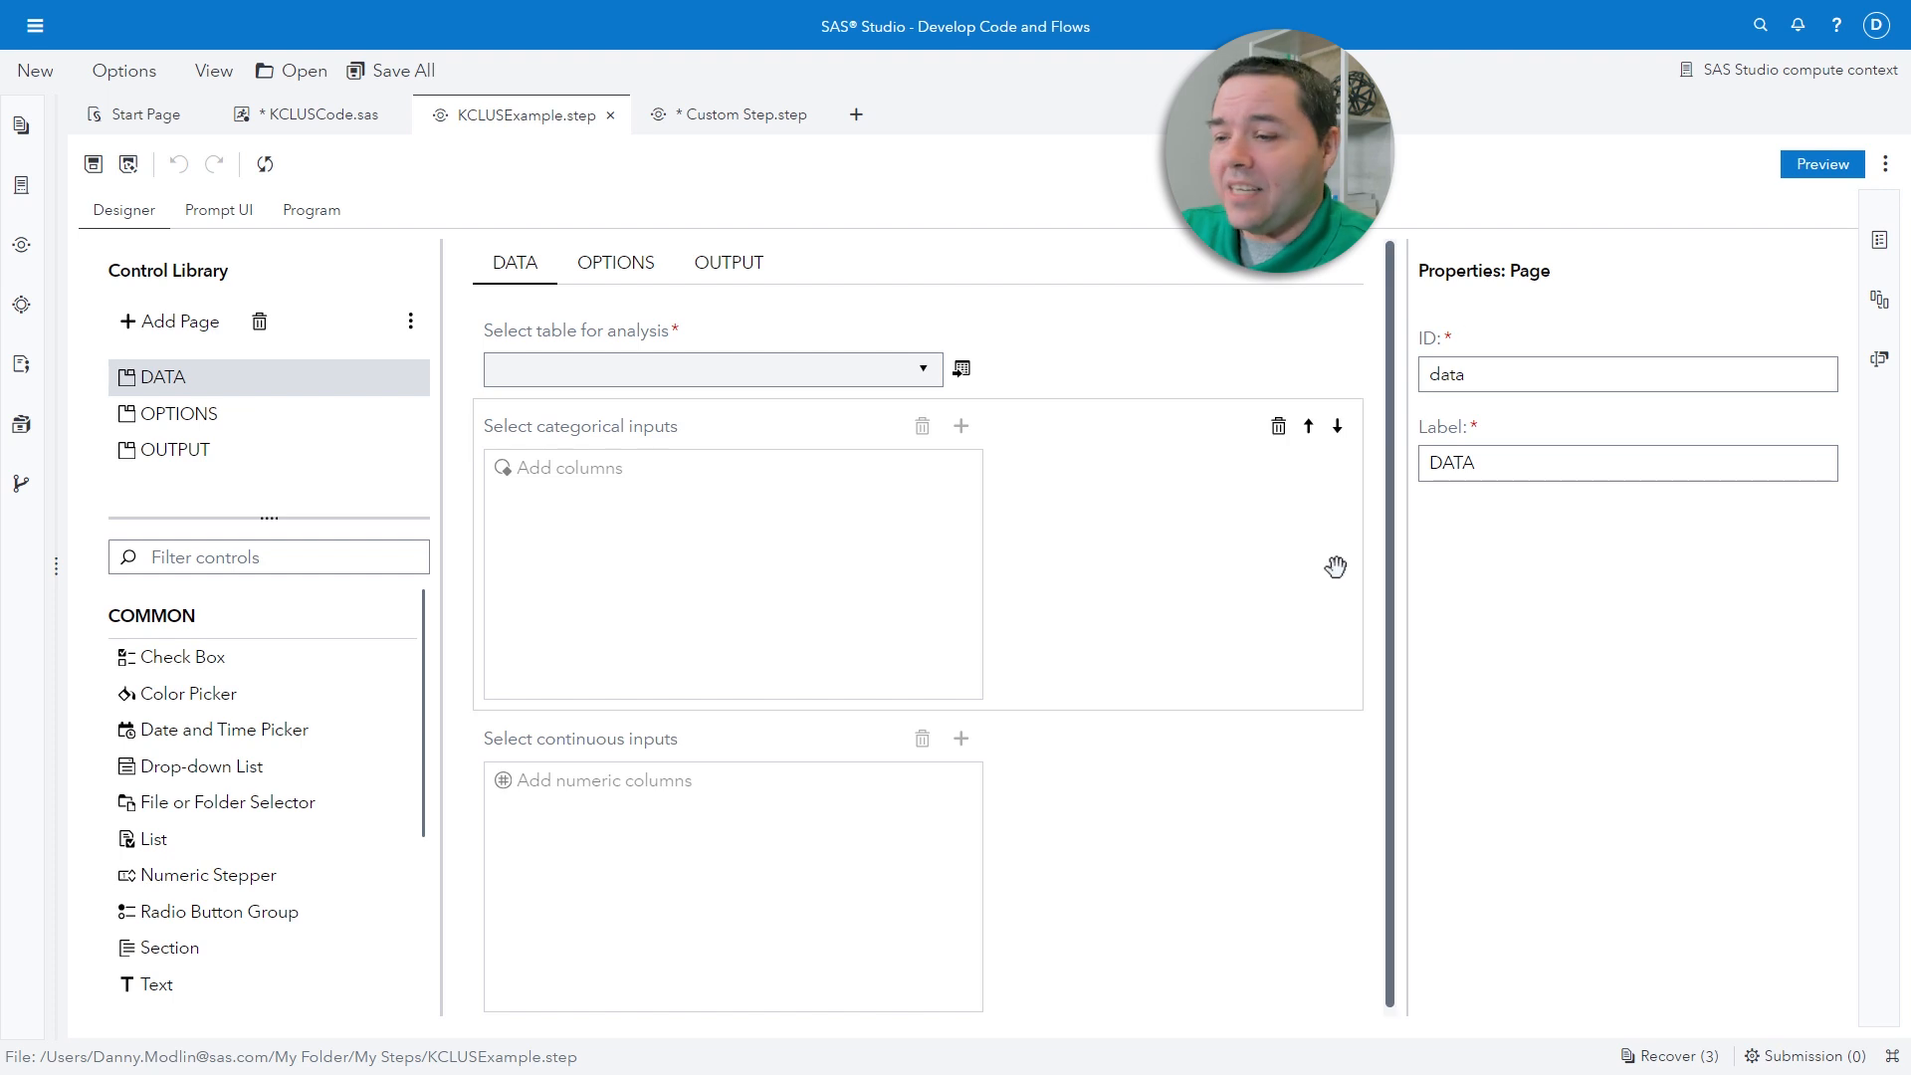
mouse_move(1173, 772)
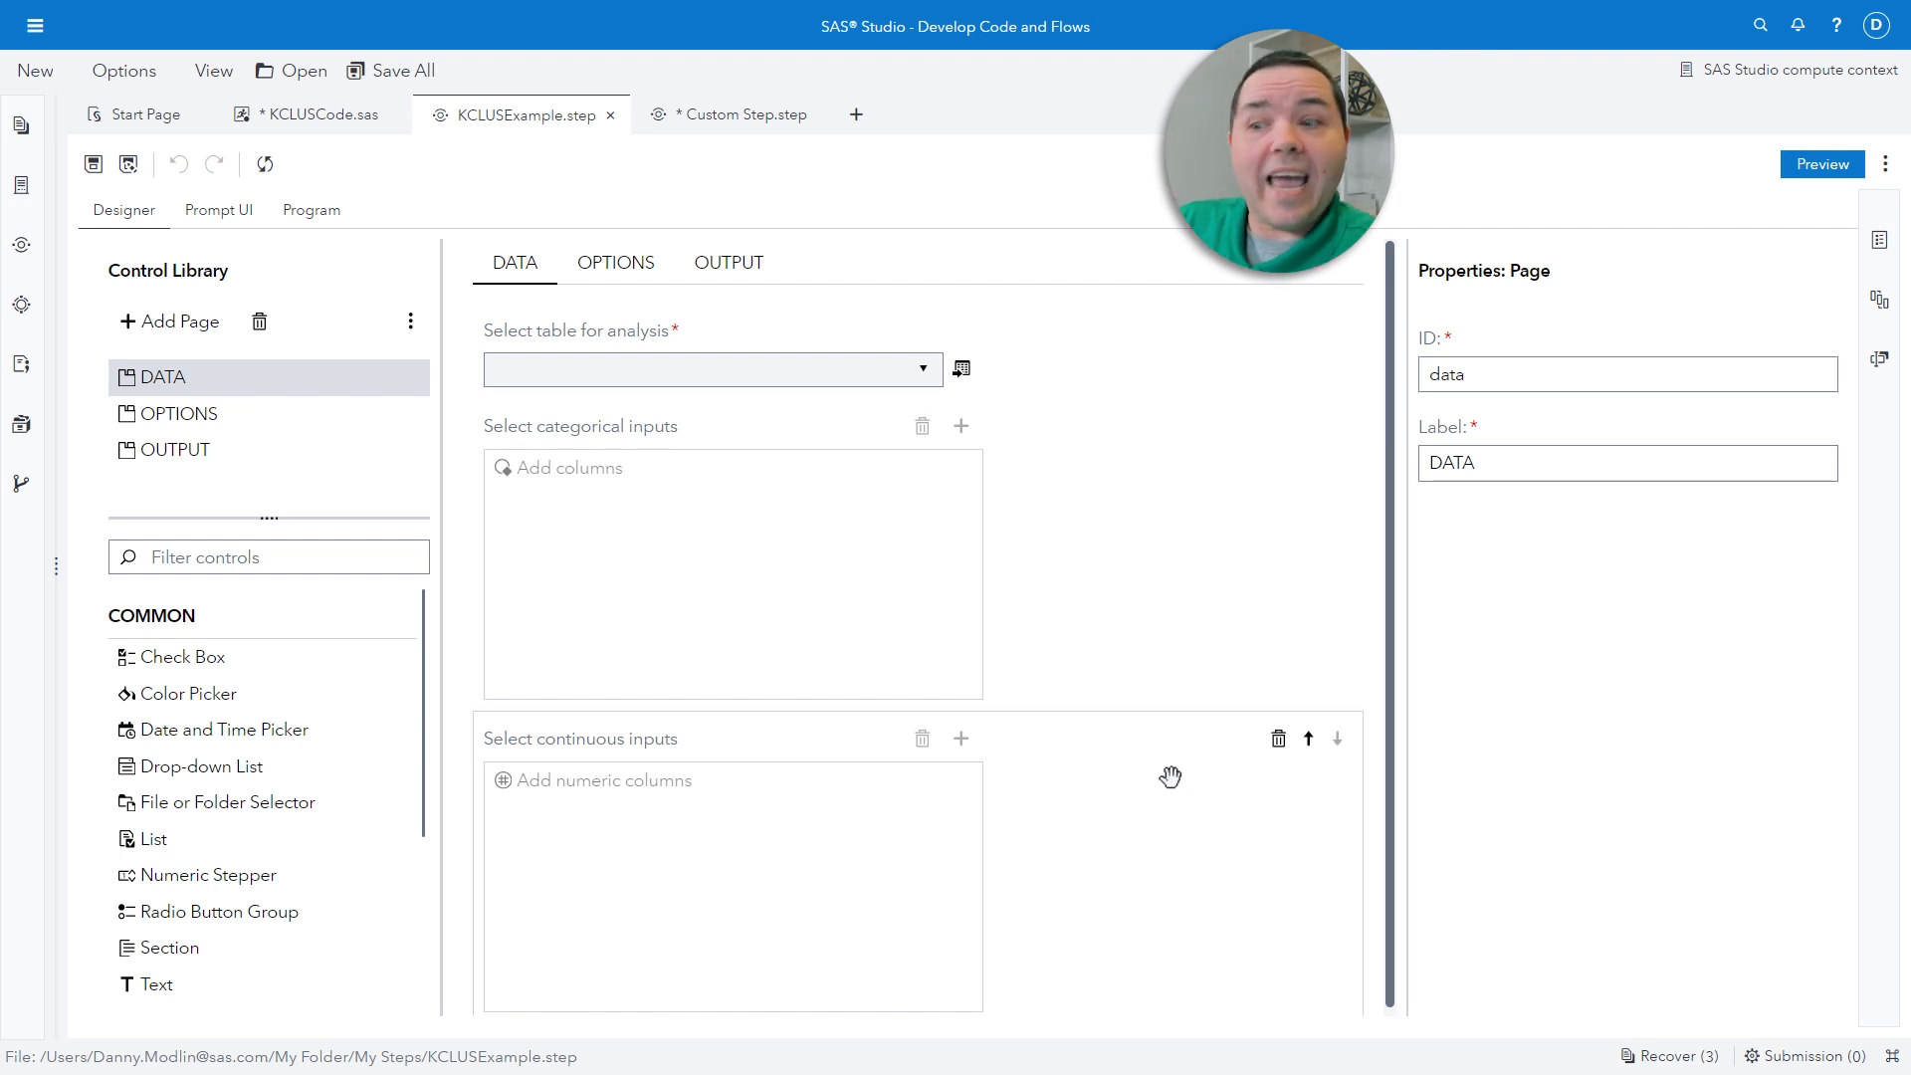
scroll(389, 724, down, 3)
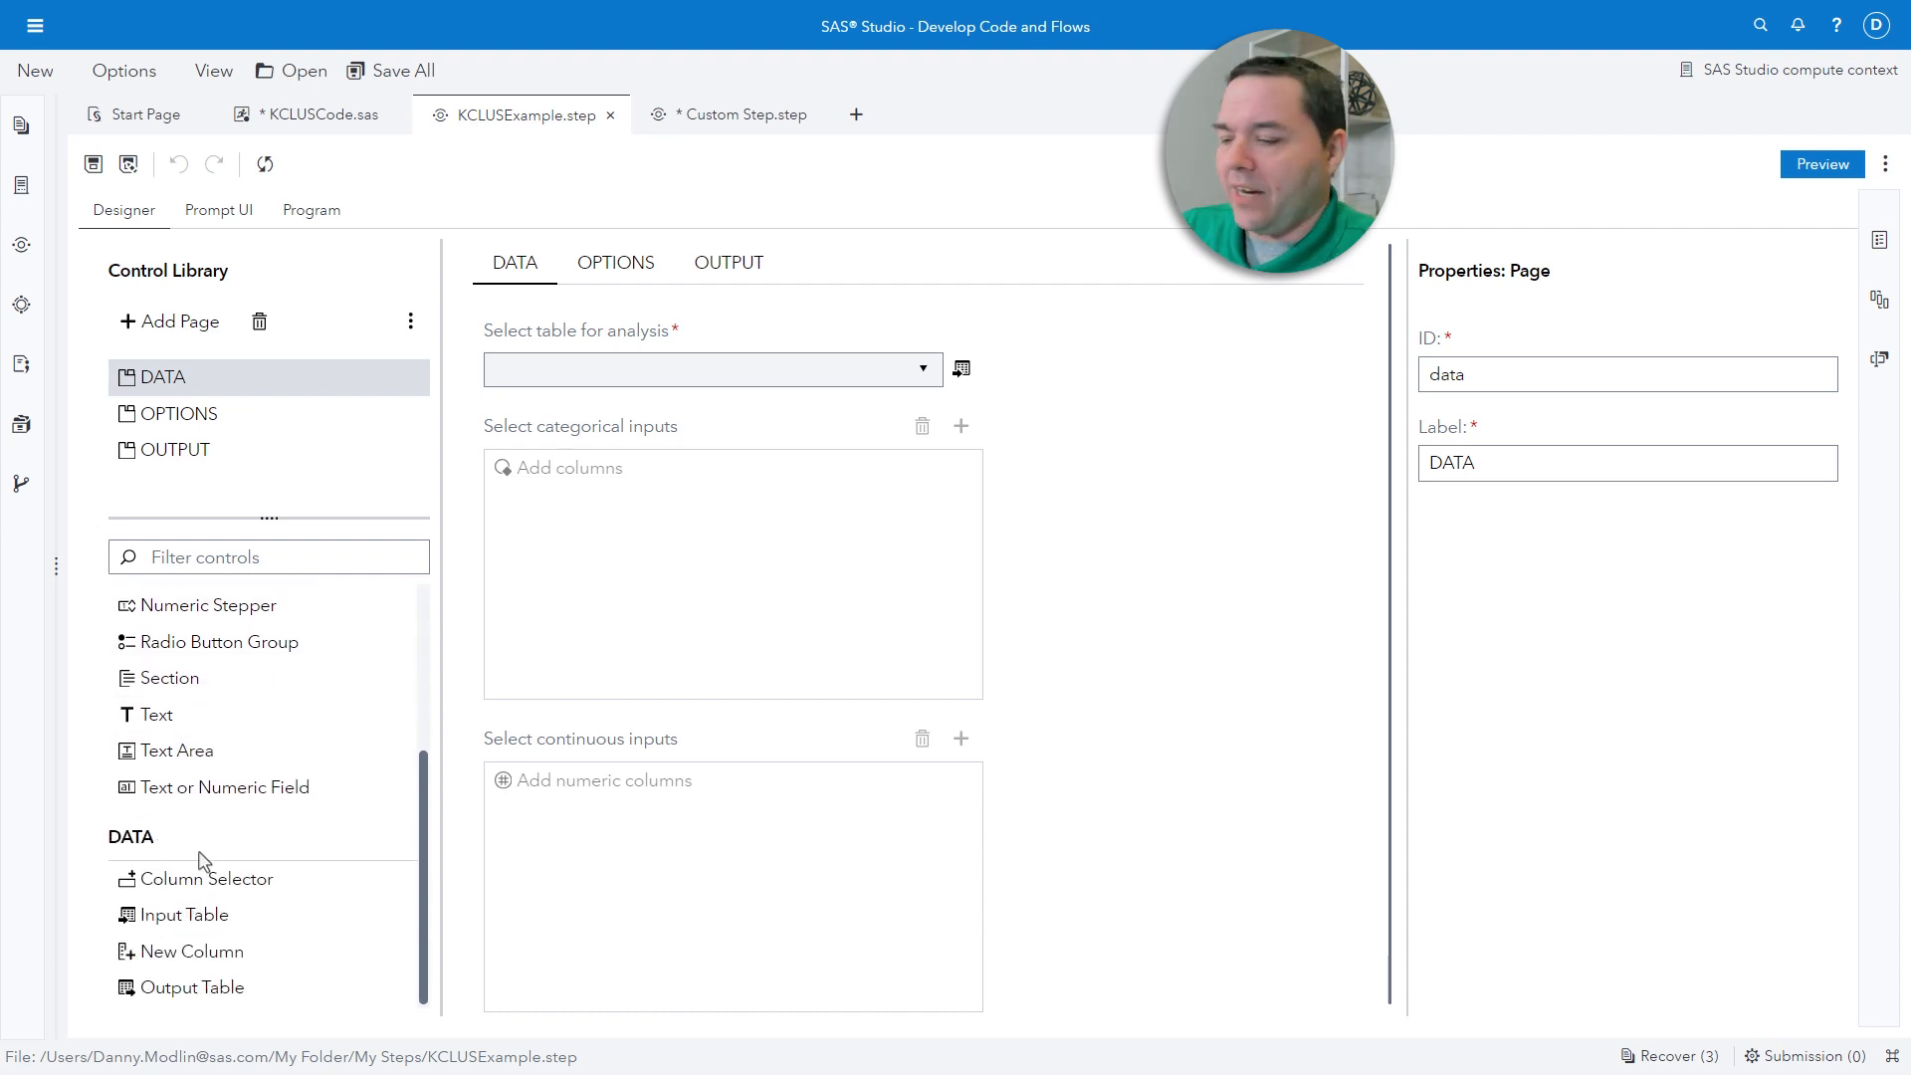
drag(341, 792, 241, 926)
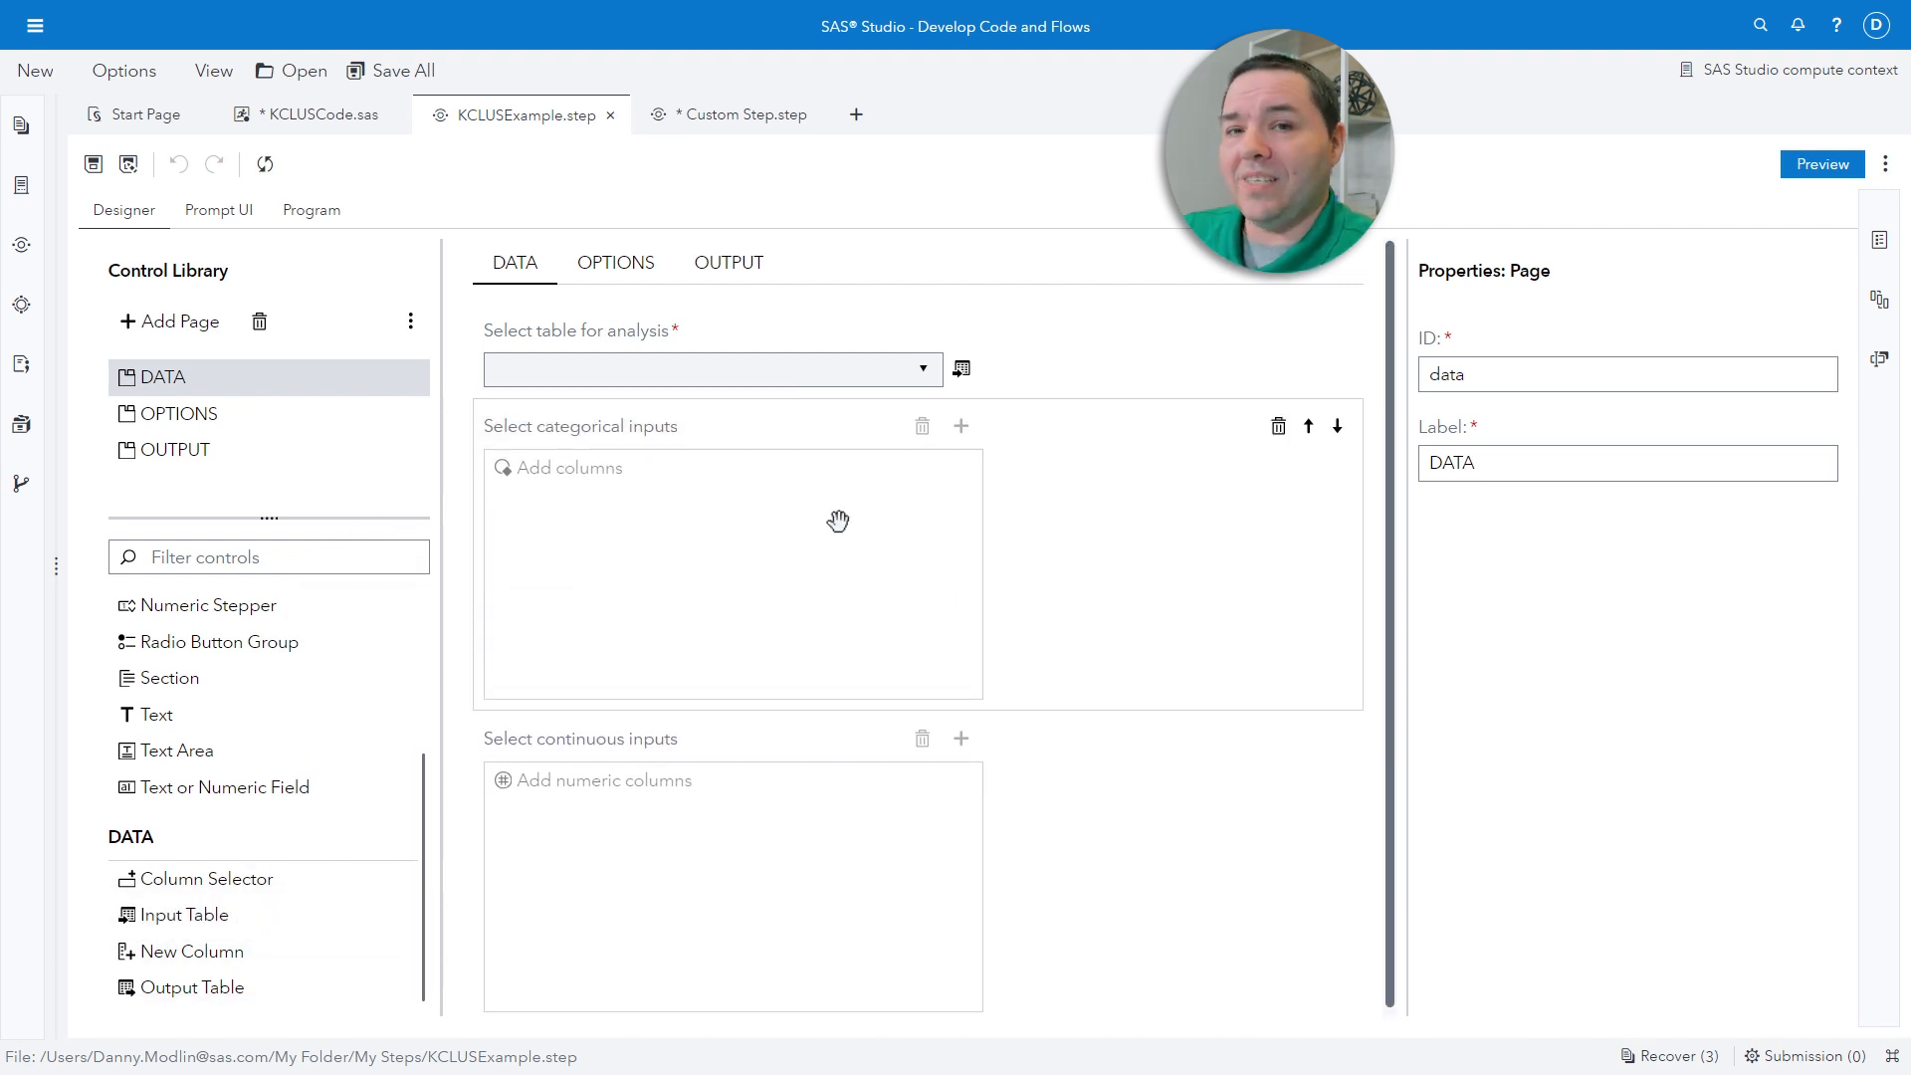
click(802, 332)
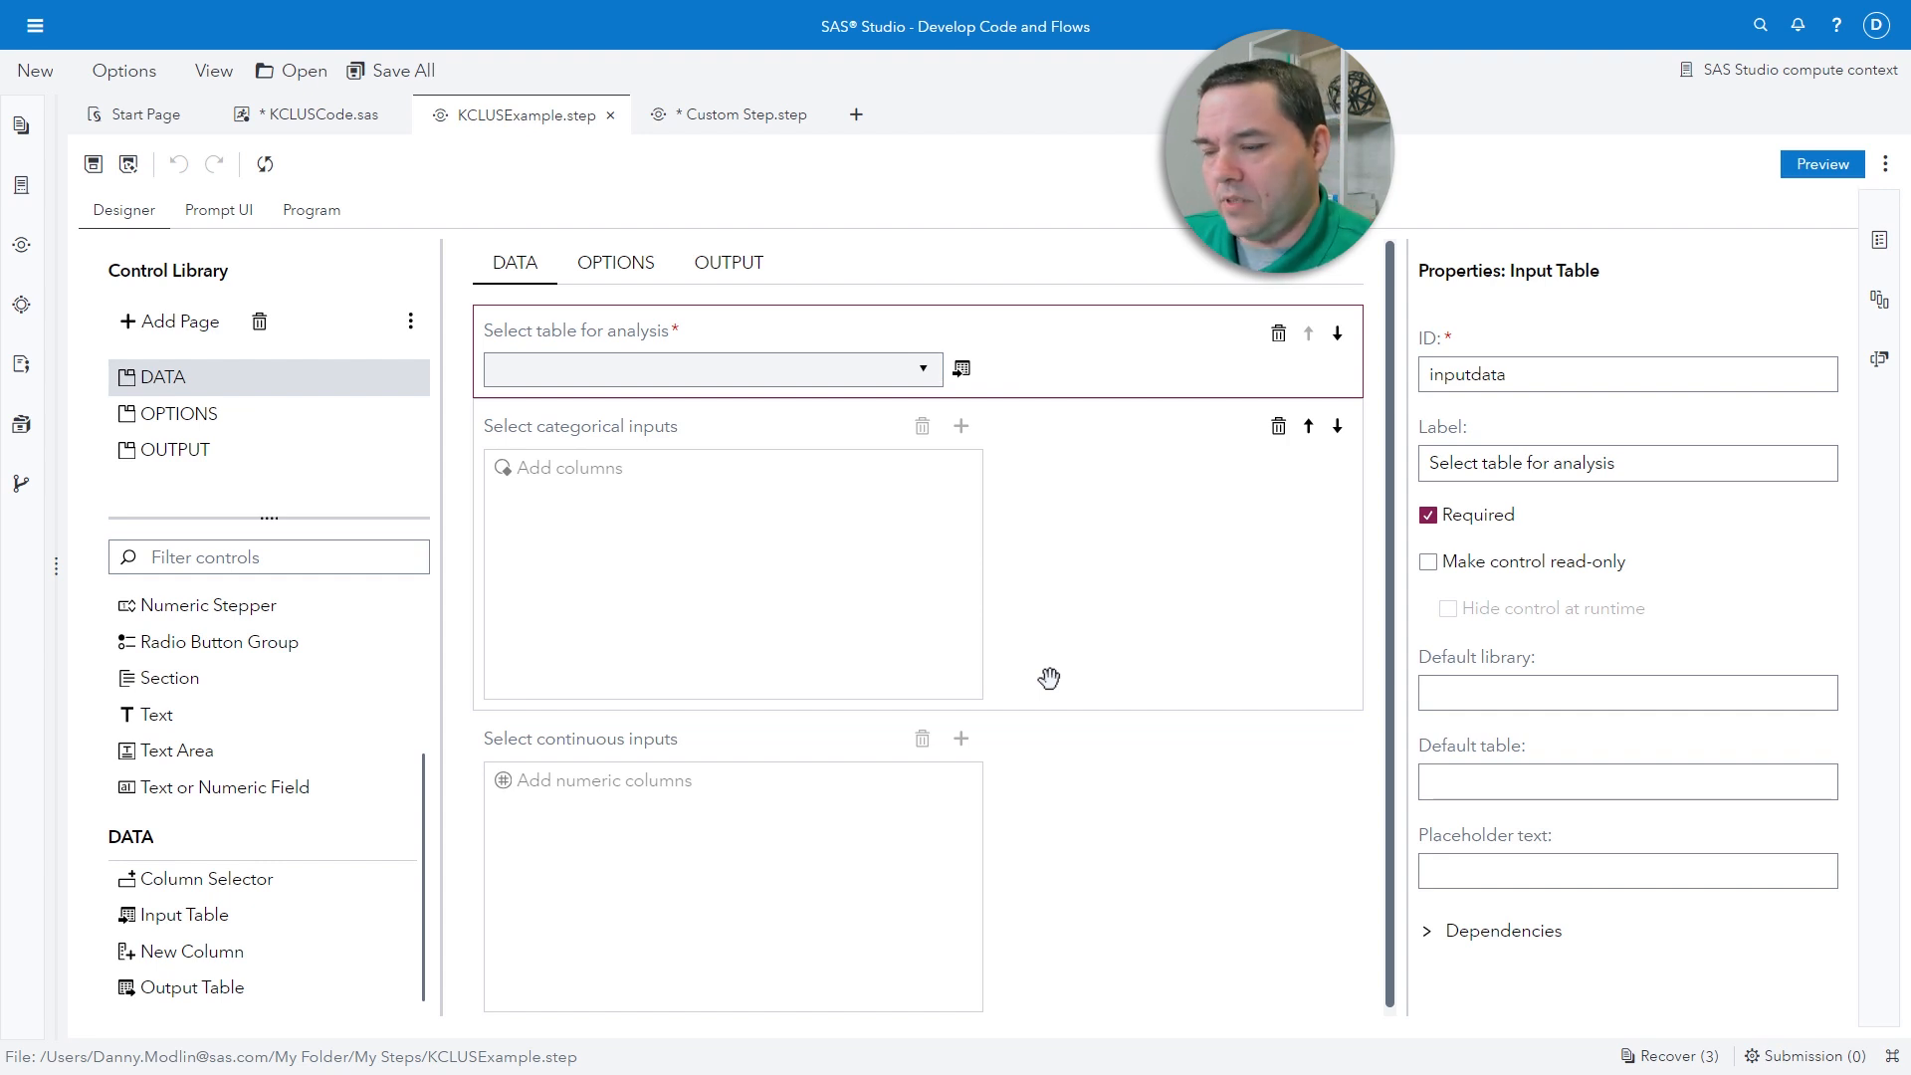
click(1057, 613)
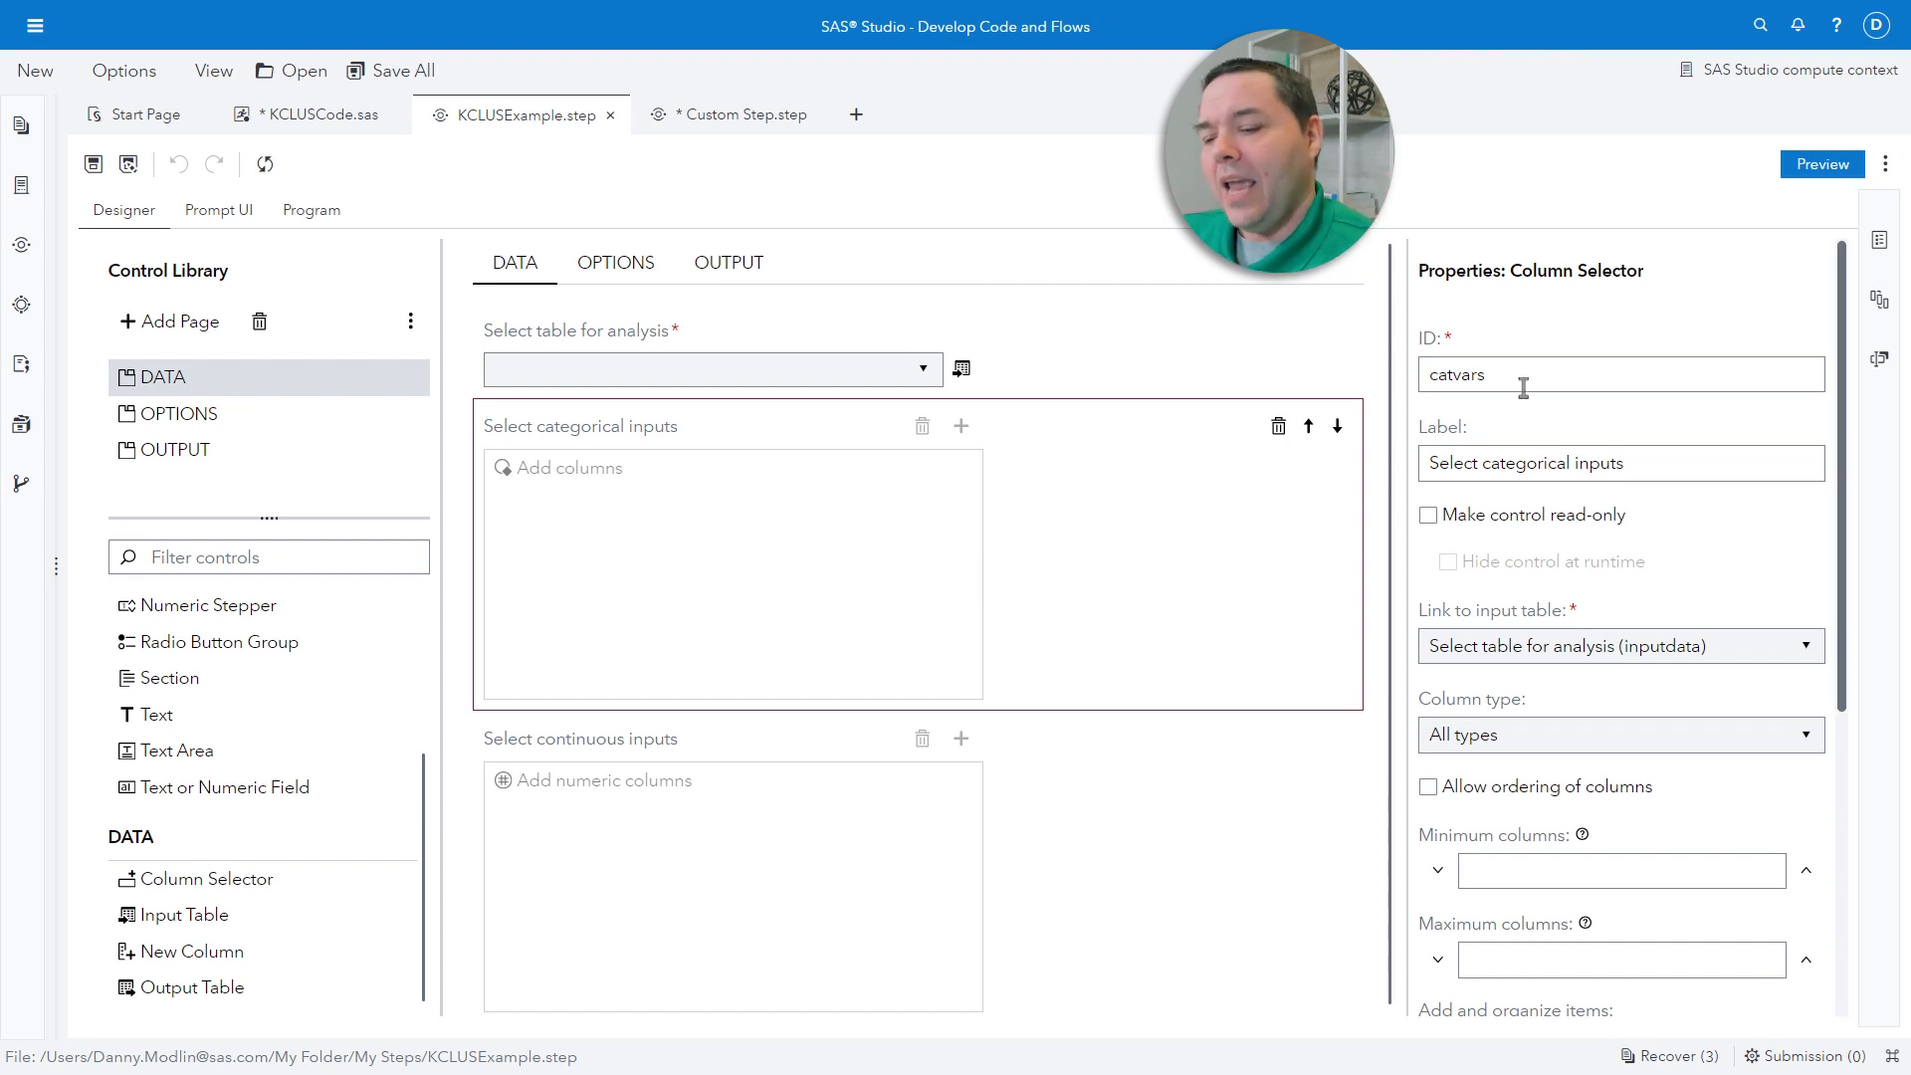
Examine the continuous inputs selector's properties, including its column type choices, and compare them with the categorical inputs selector
click(1102, 864)
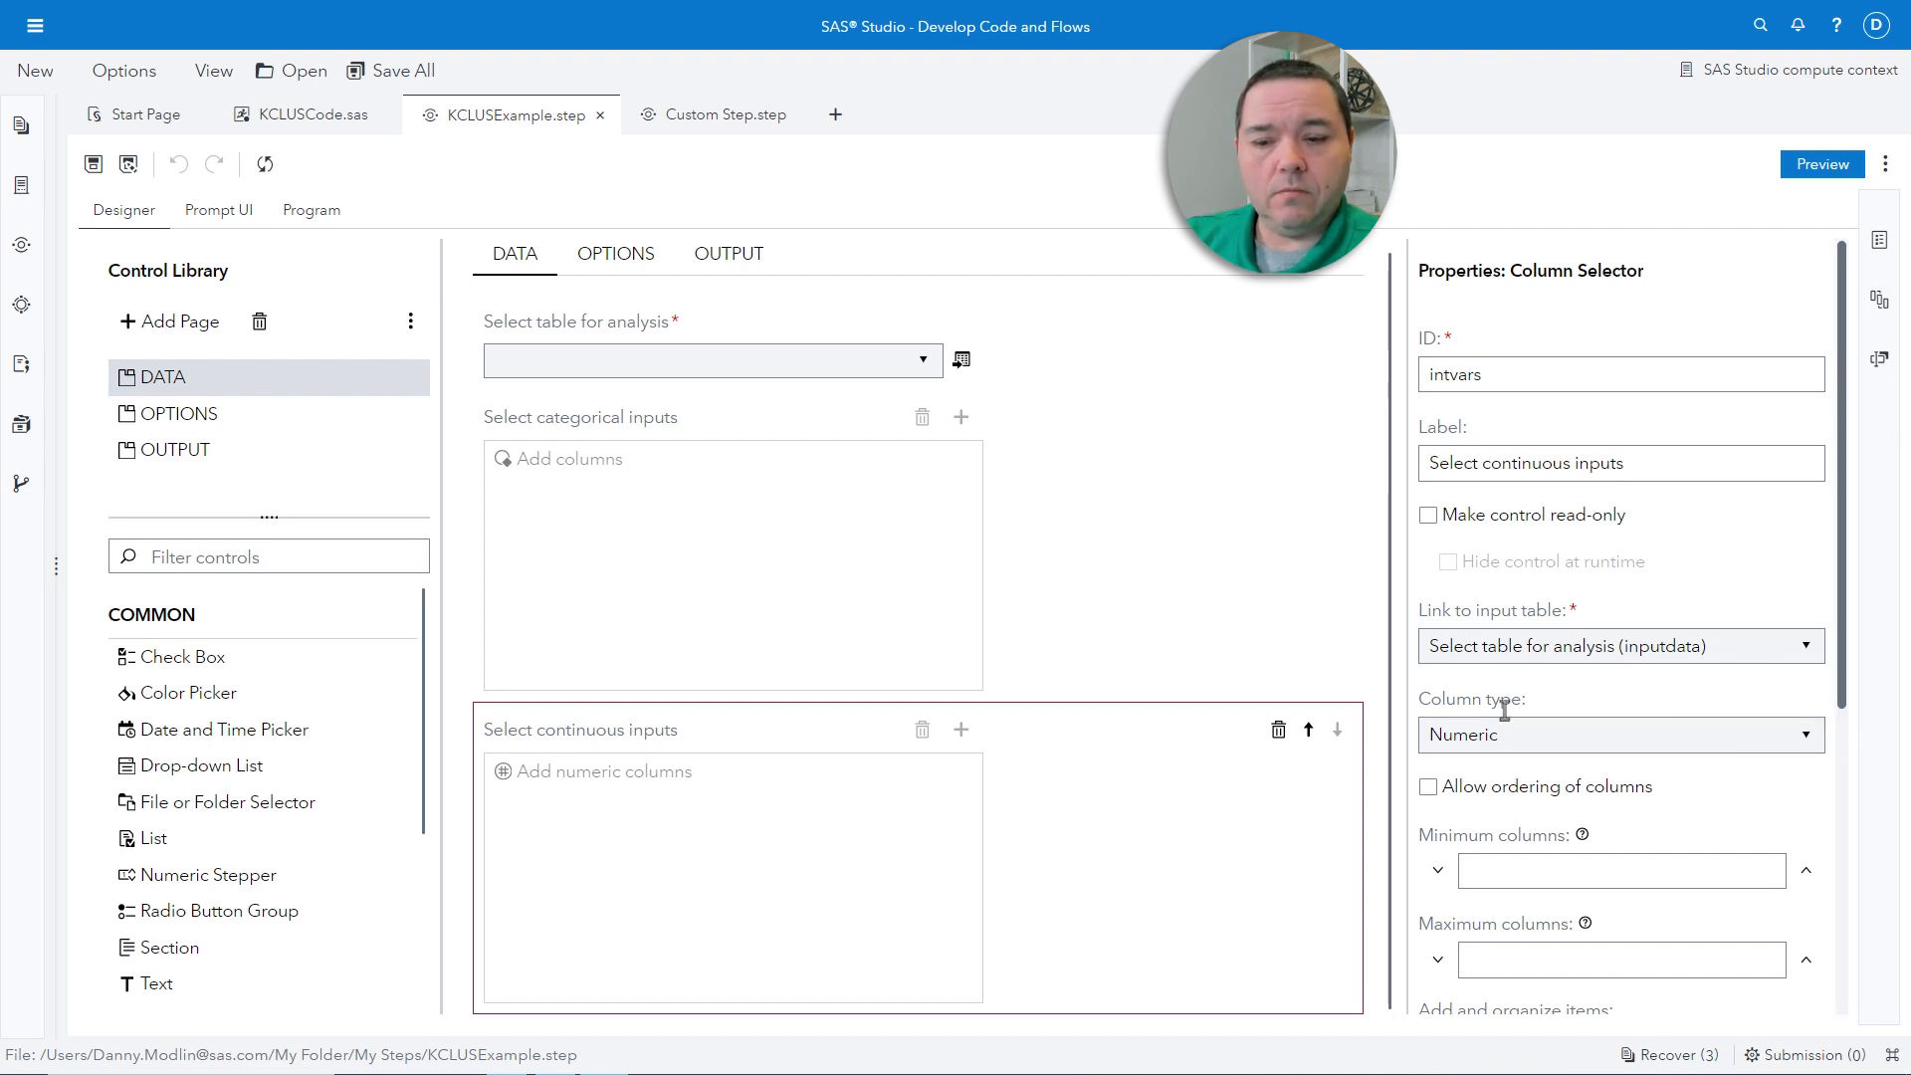
click(1766, 749)
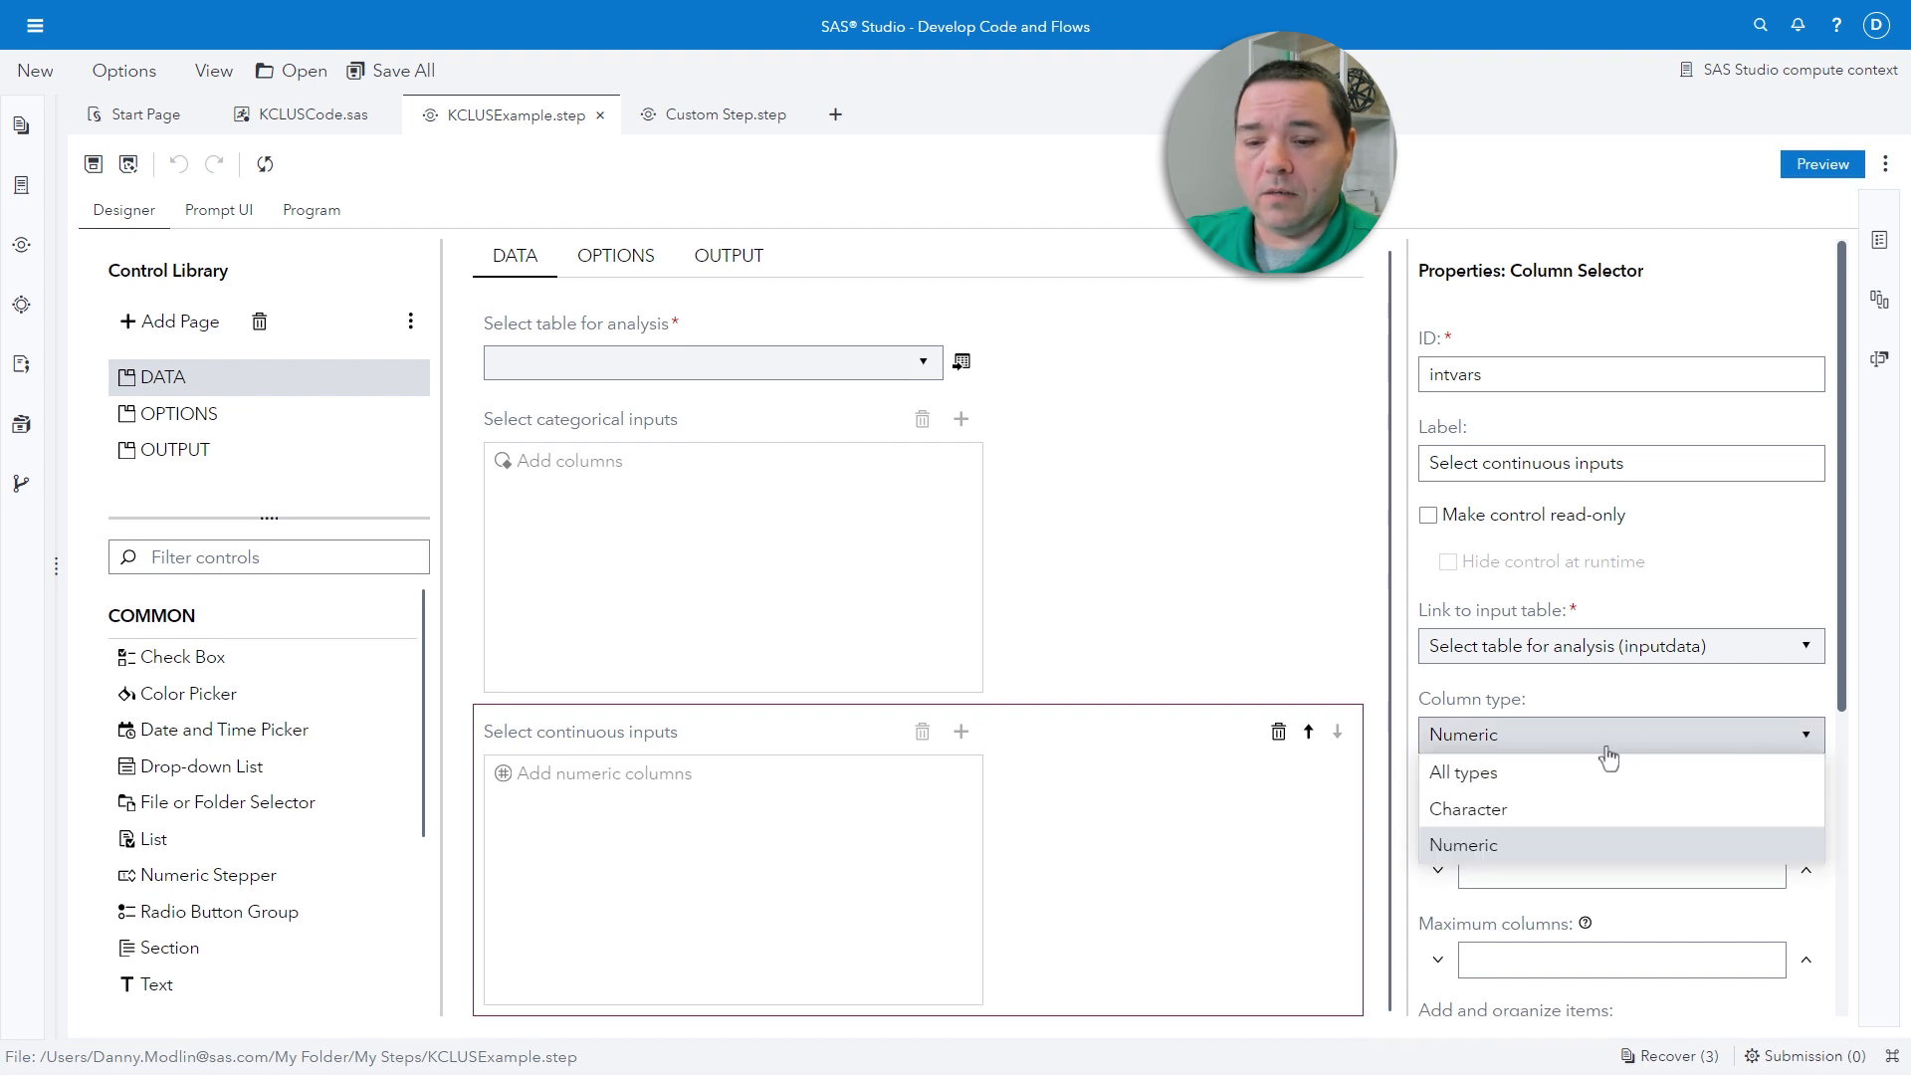
click(1805, 741)
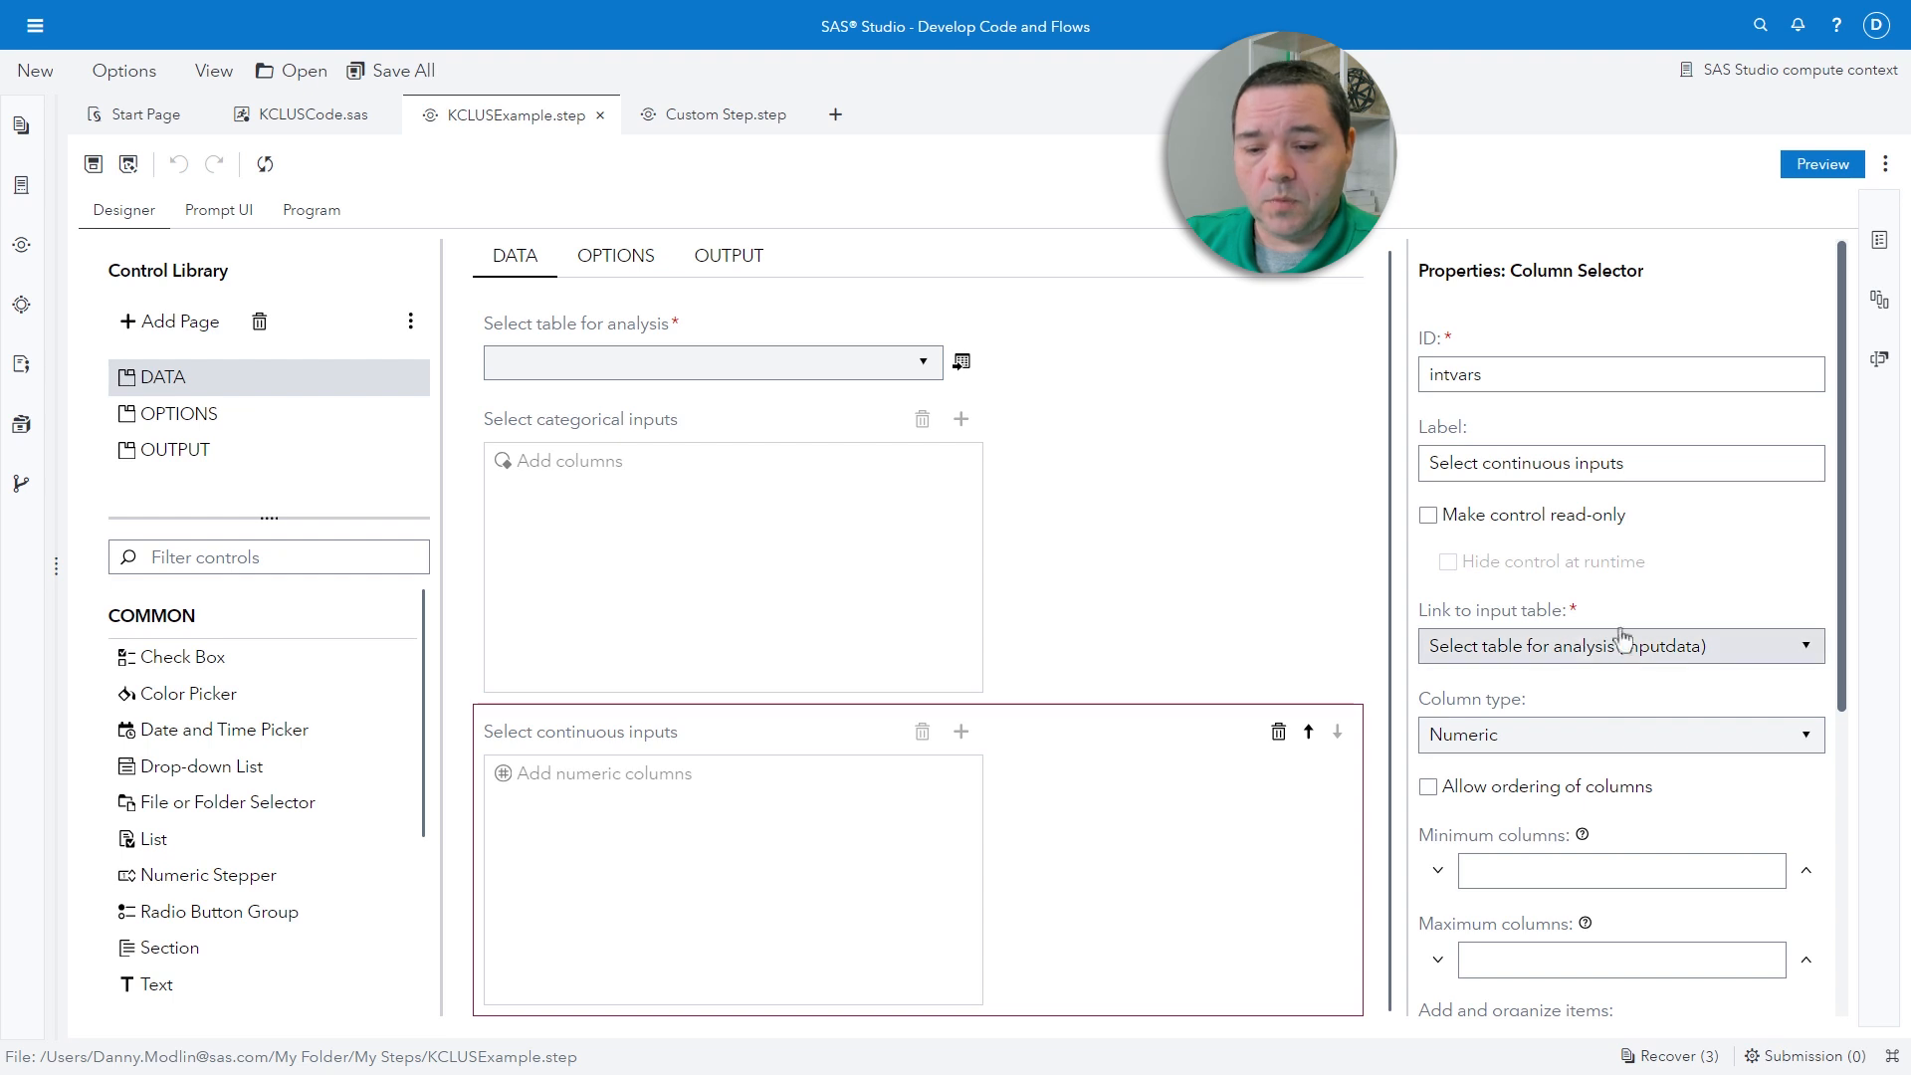
scroll(1773, 591, down, 1)
scroll(1771, 589, down, 4)
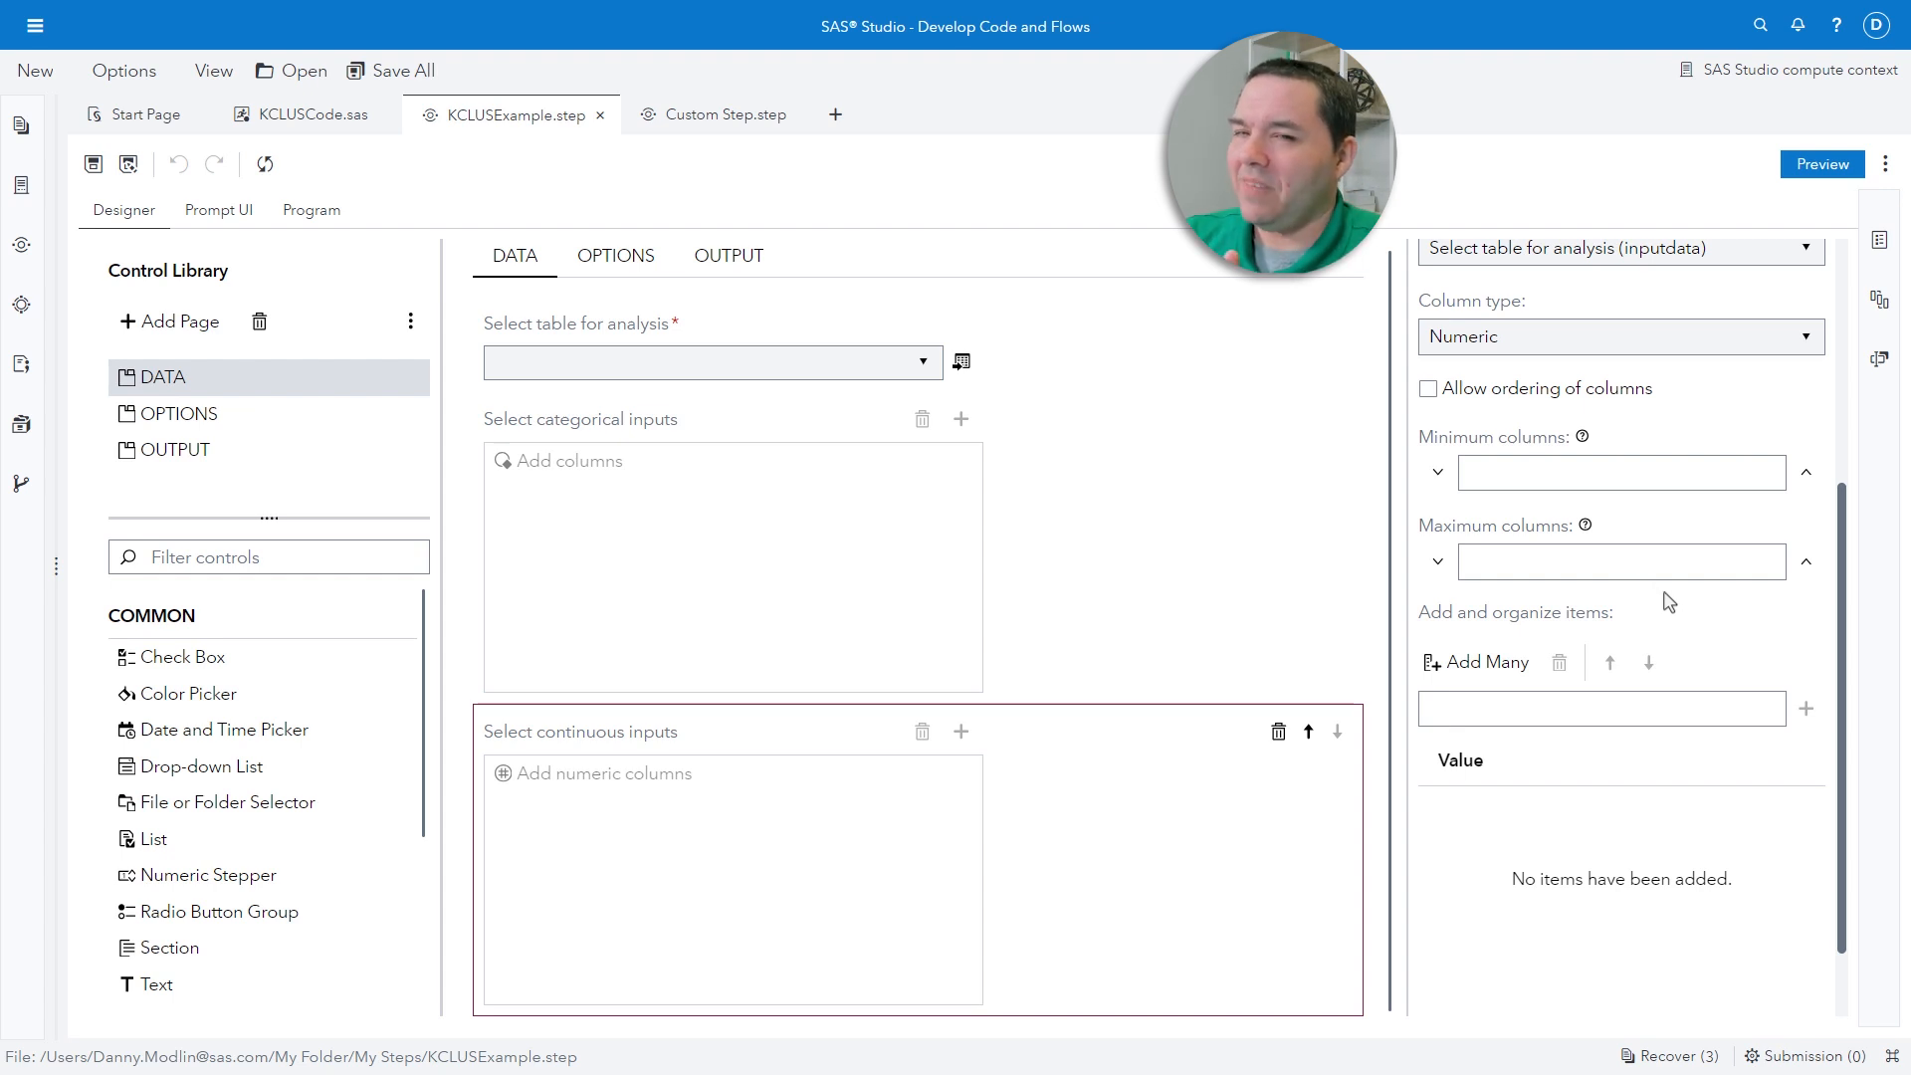
scroll(1722, 615, down, 1)
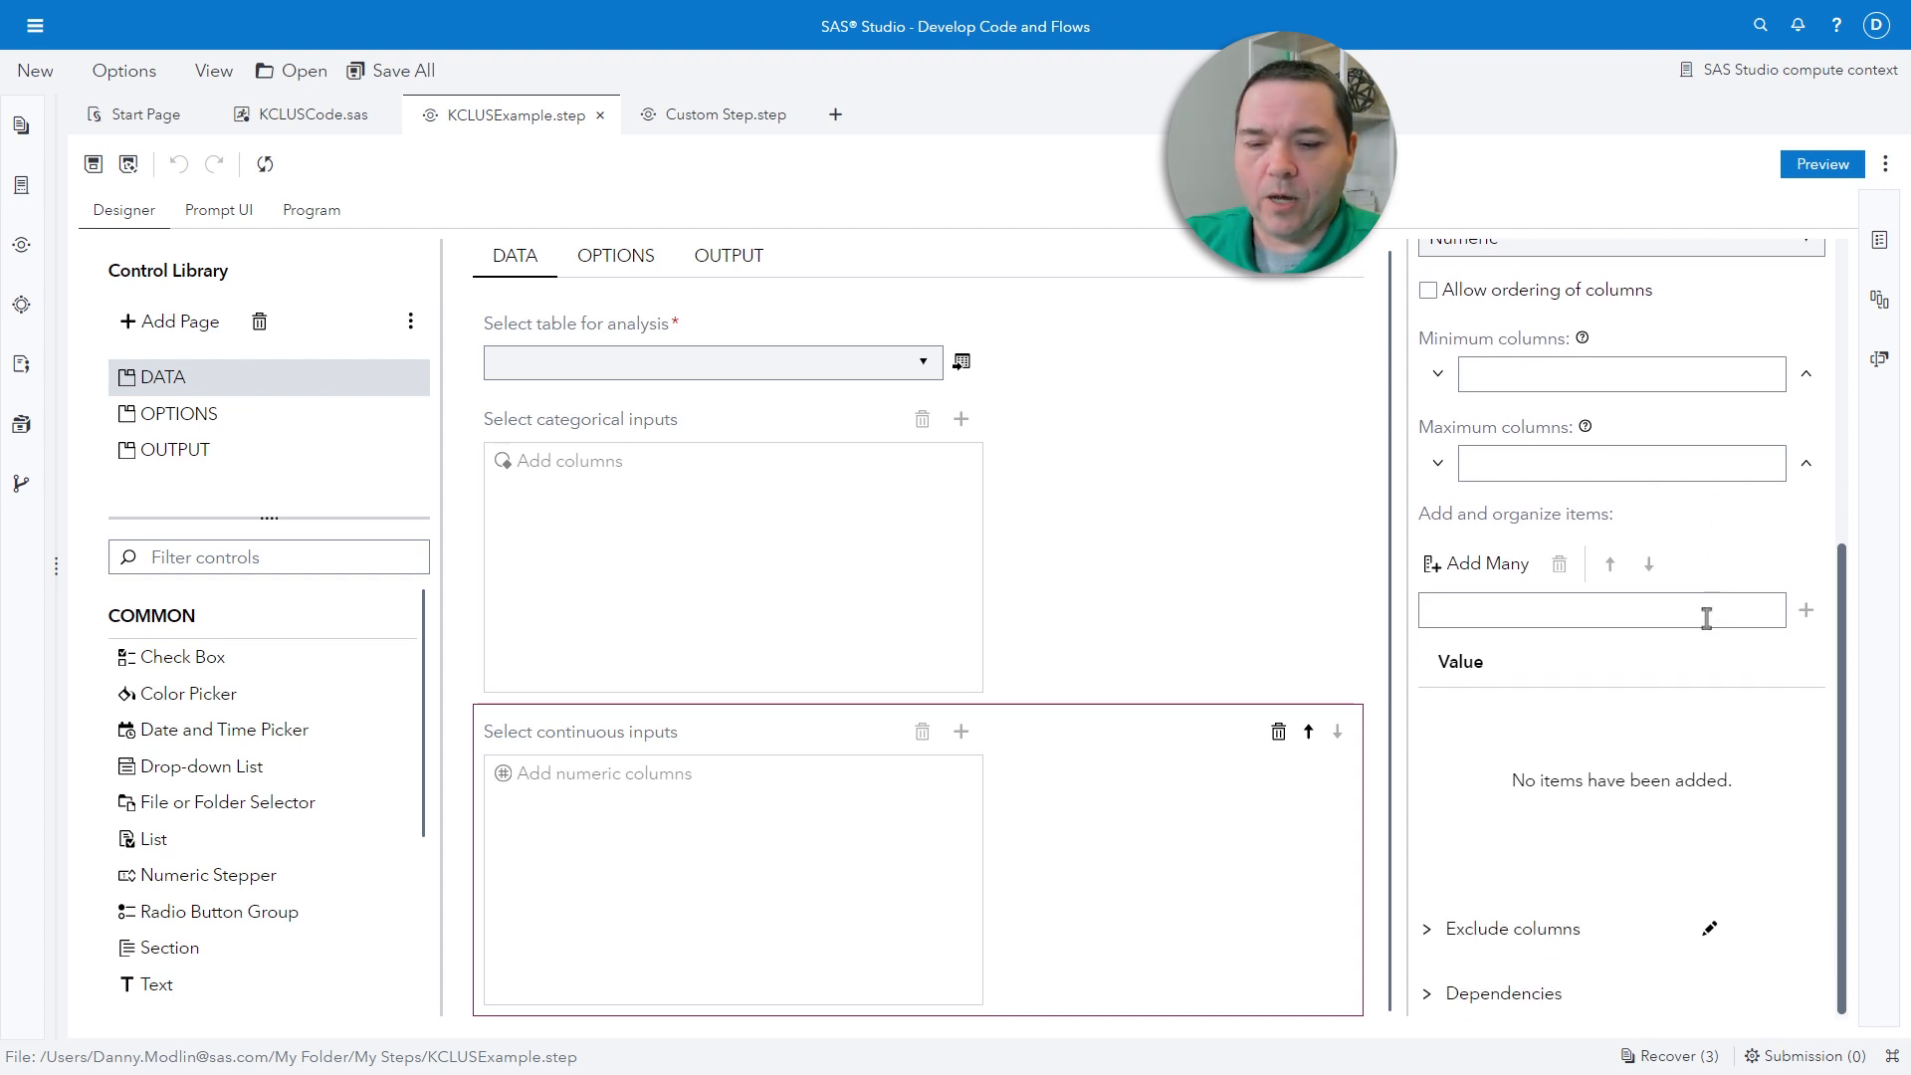
scroll(1722, 674, up, 5)
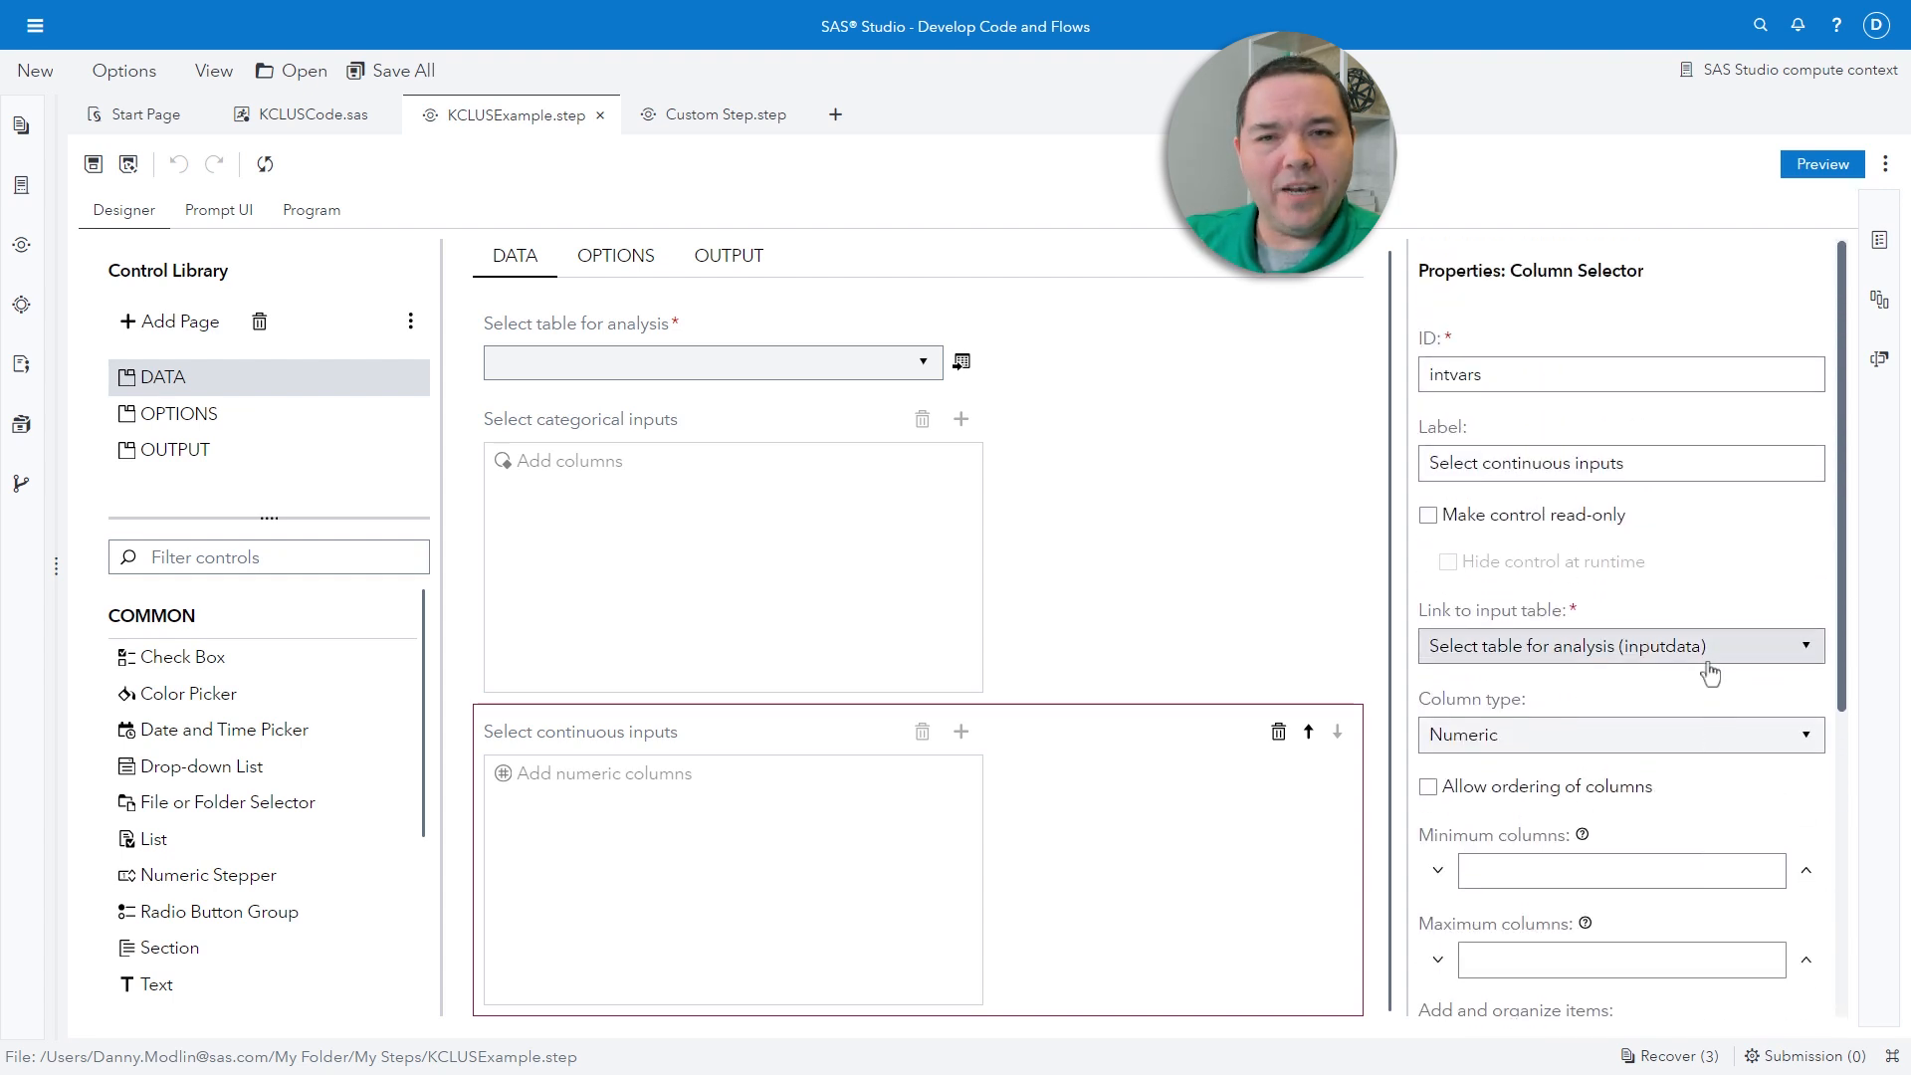
click(1142, 559)
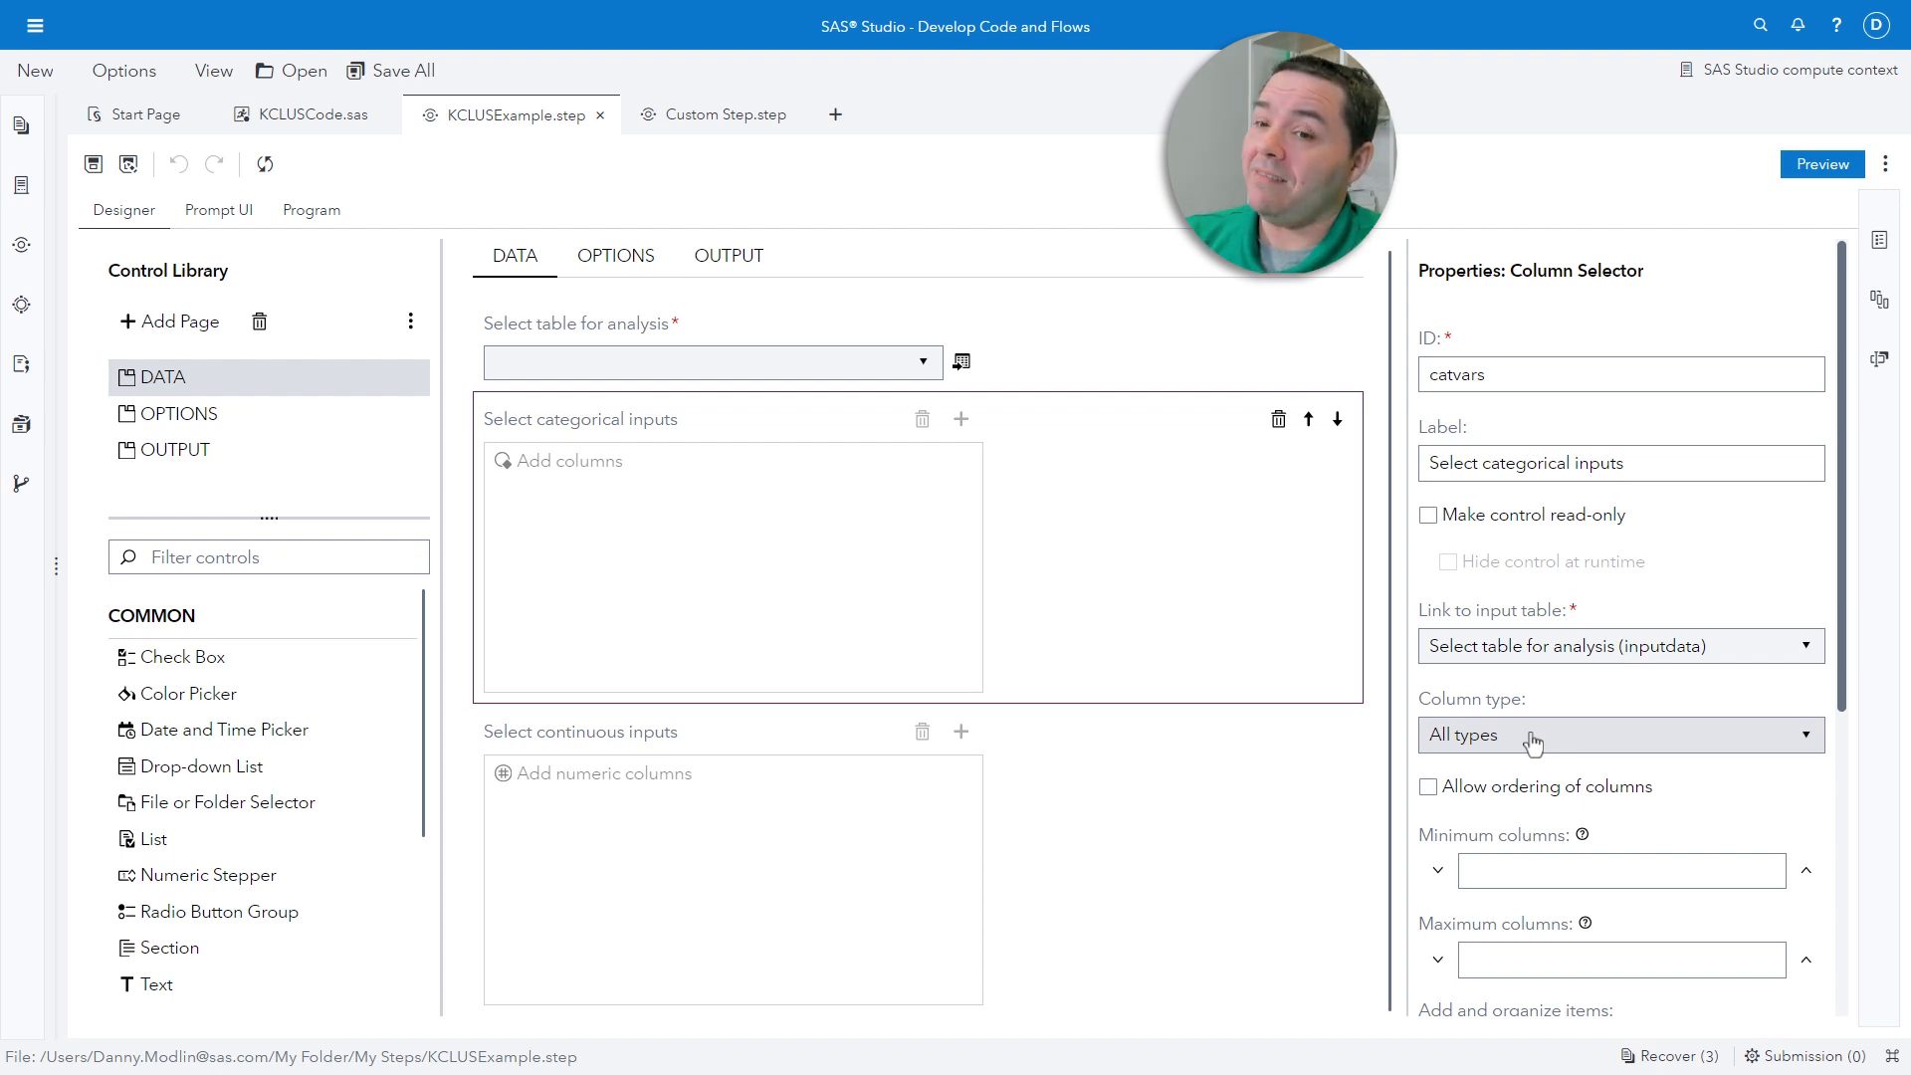
click(1161, 880)
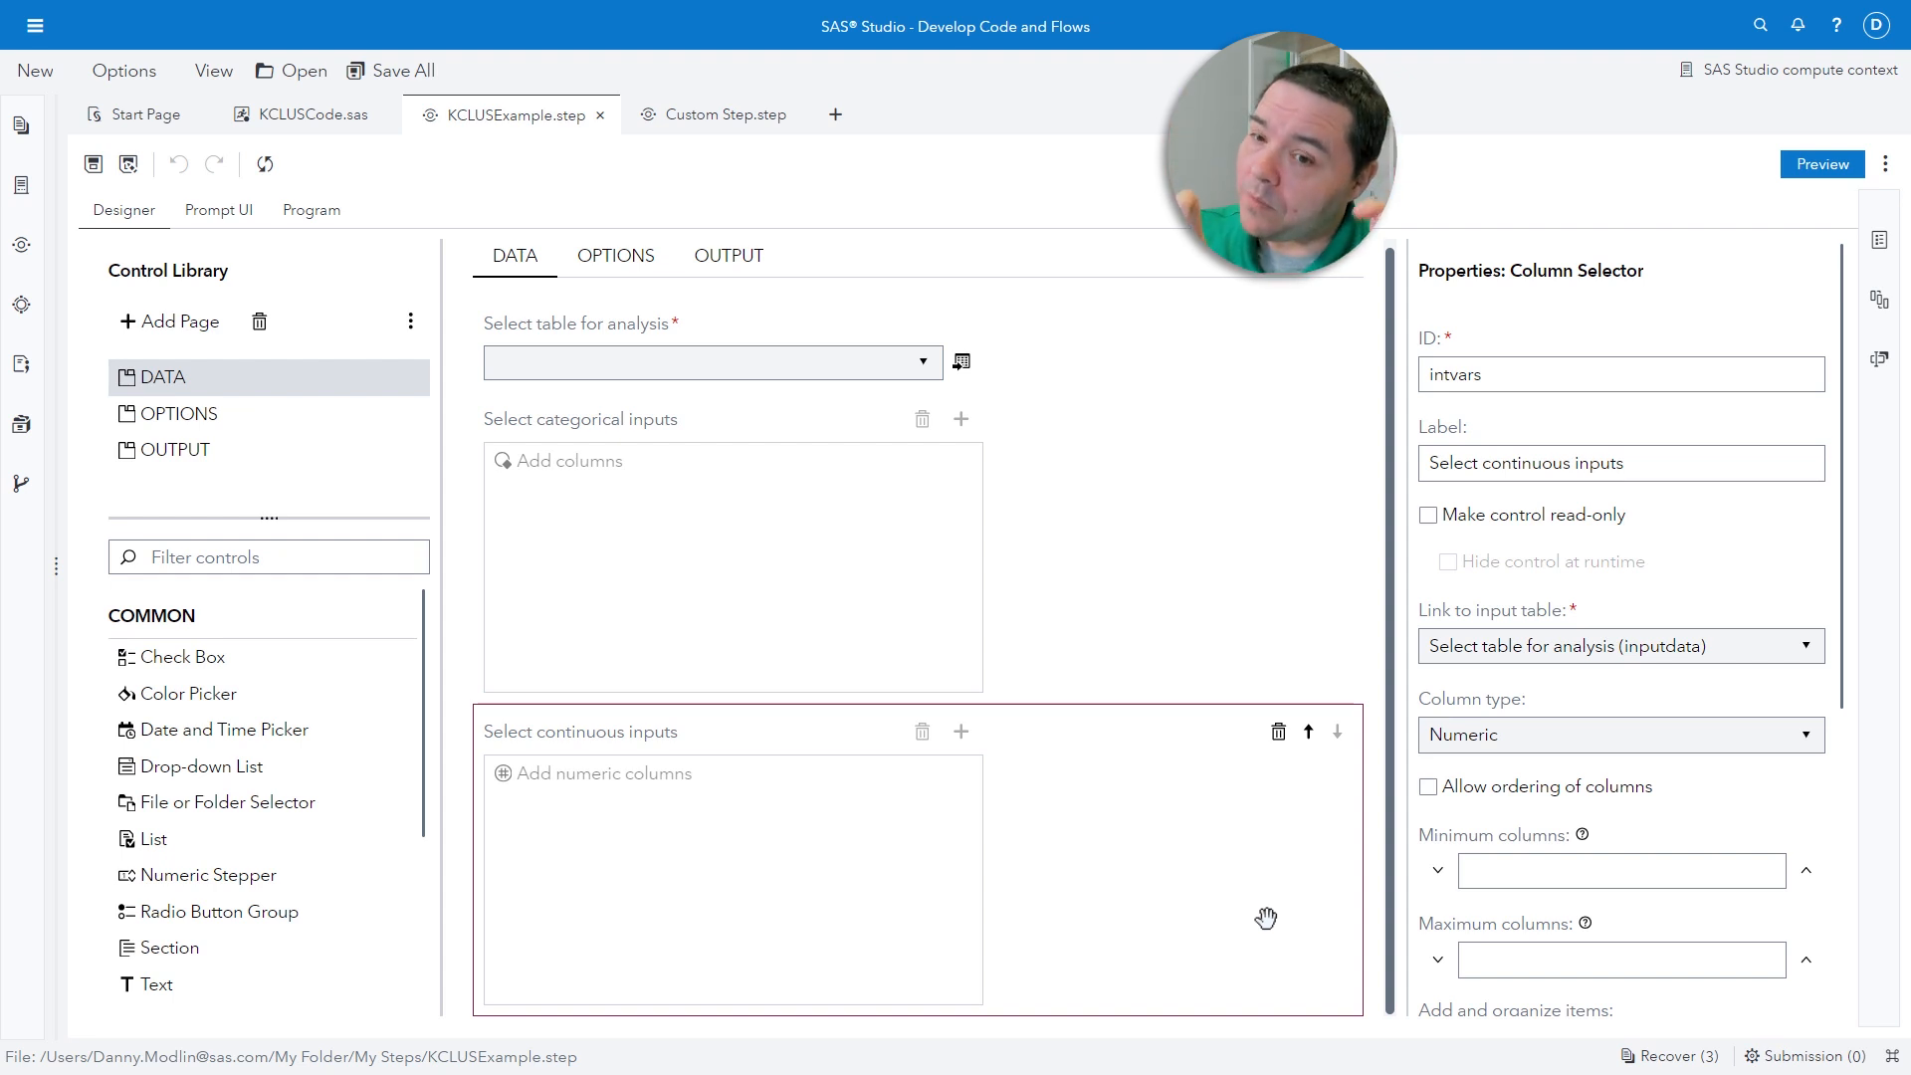
On the OPTIONS page, examine the properties of the interval missing values check box and the Number of clusters radio button group
click(204, 416)
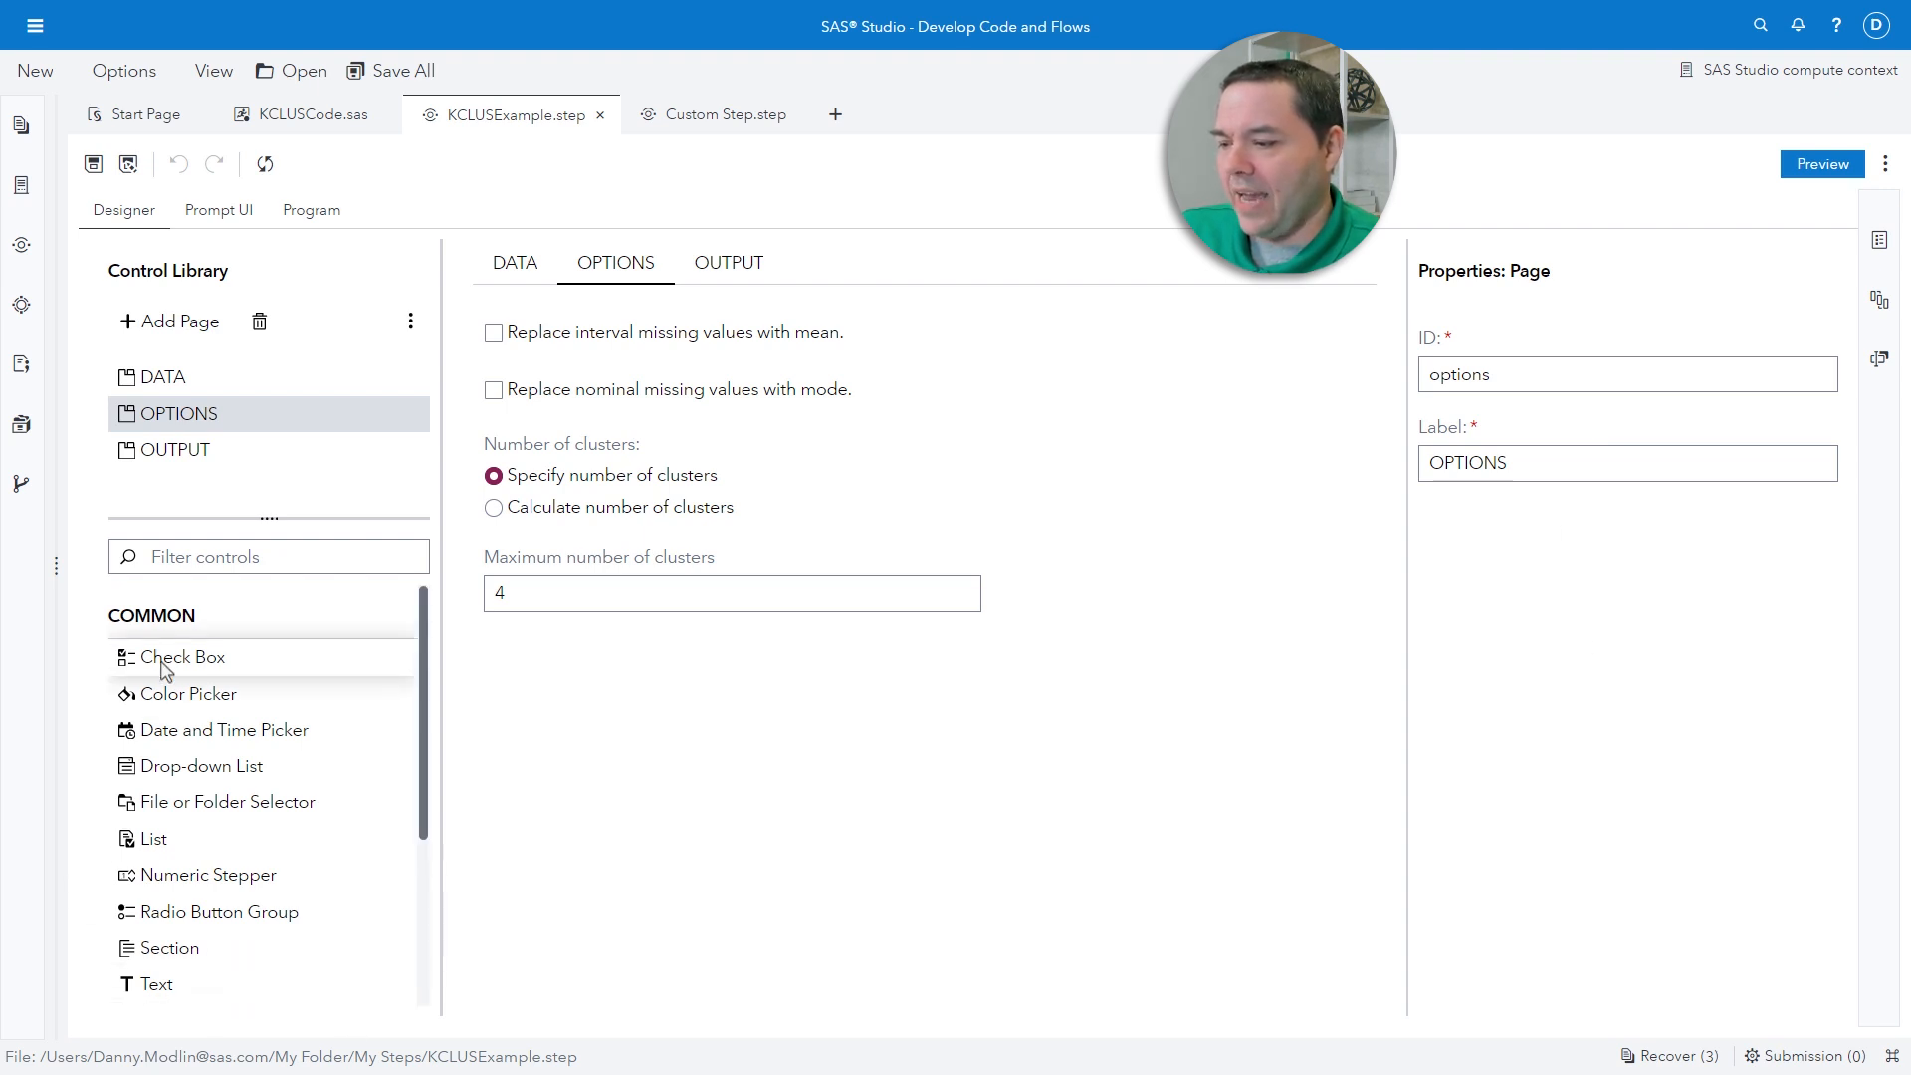
click(943, 332)
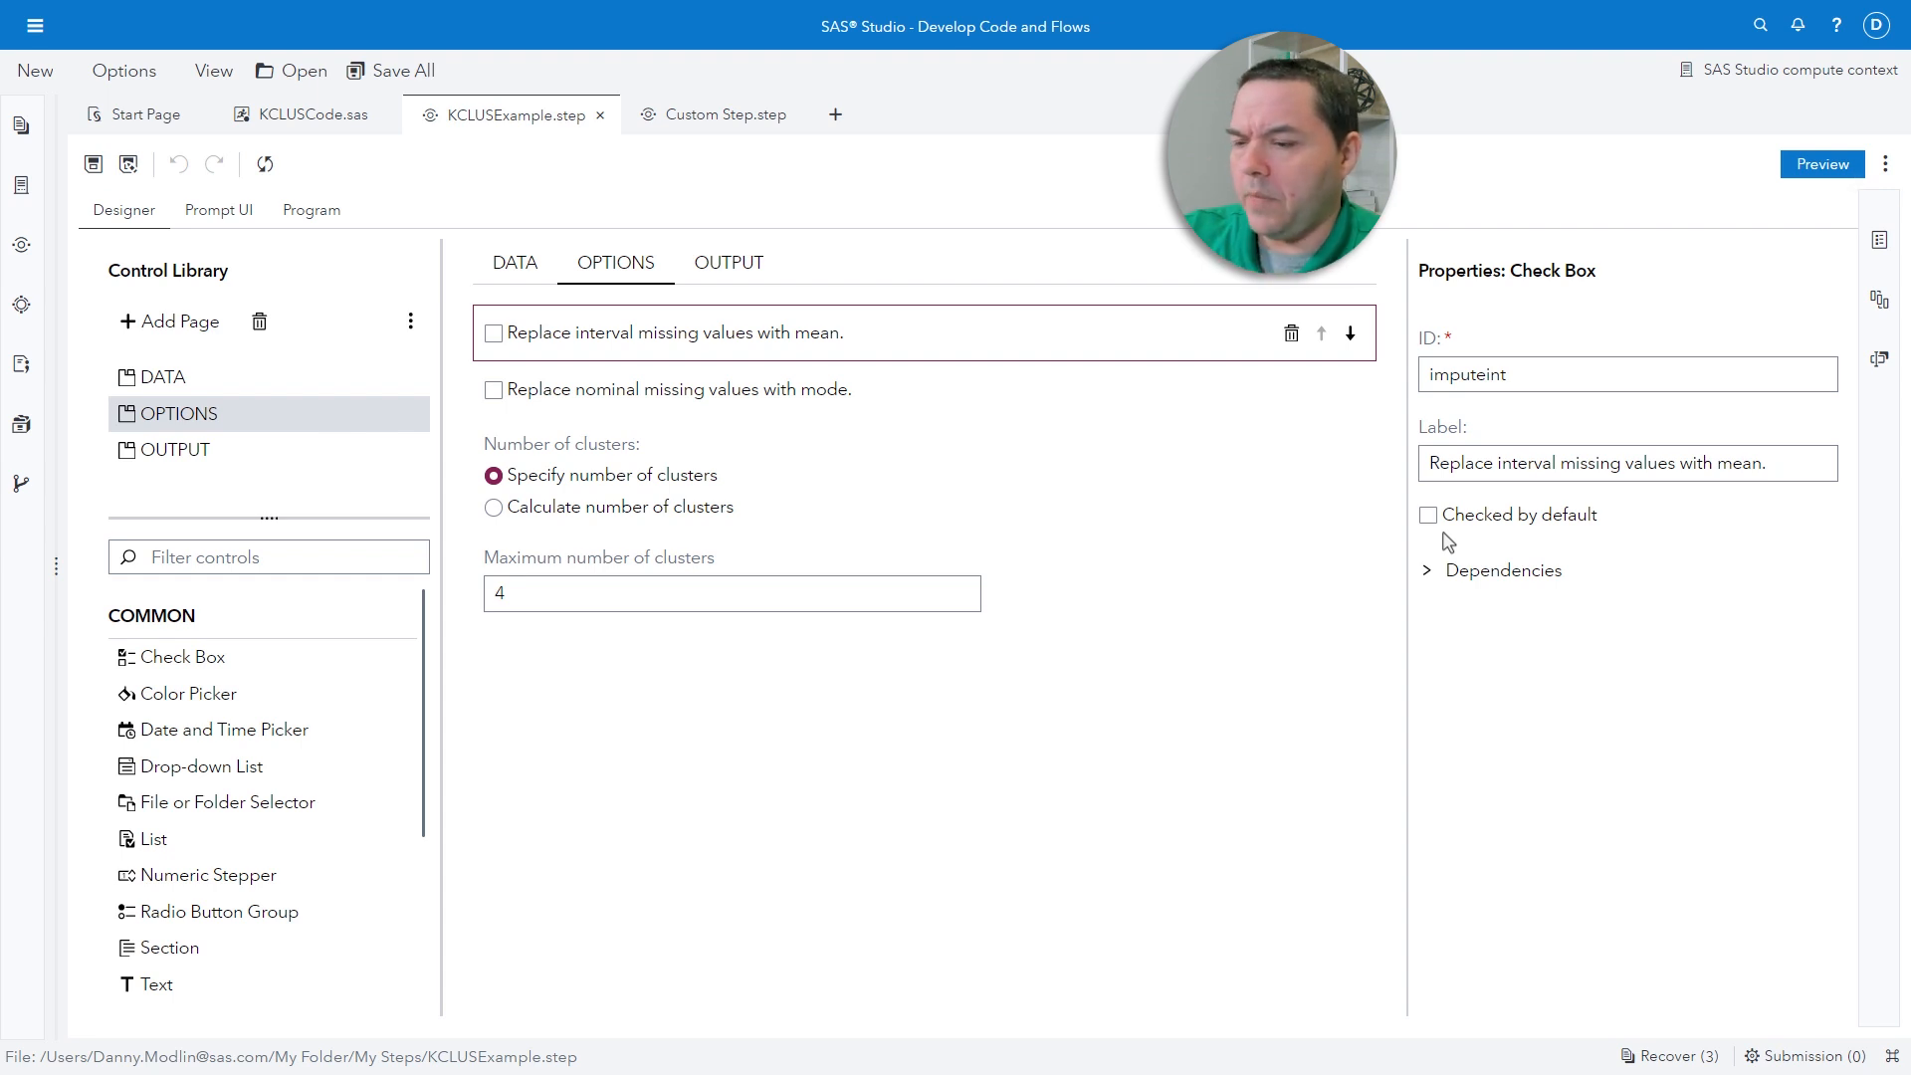
click(890, 482)
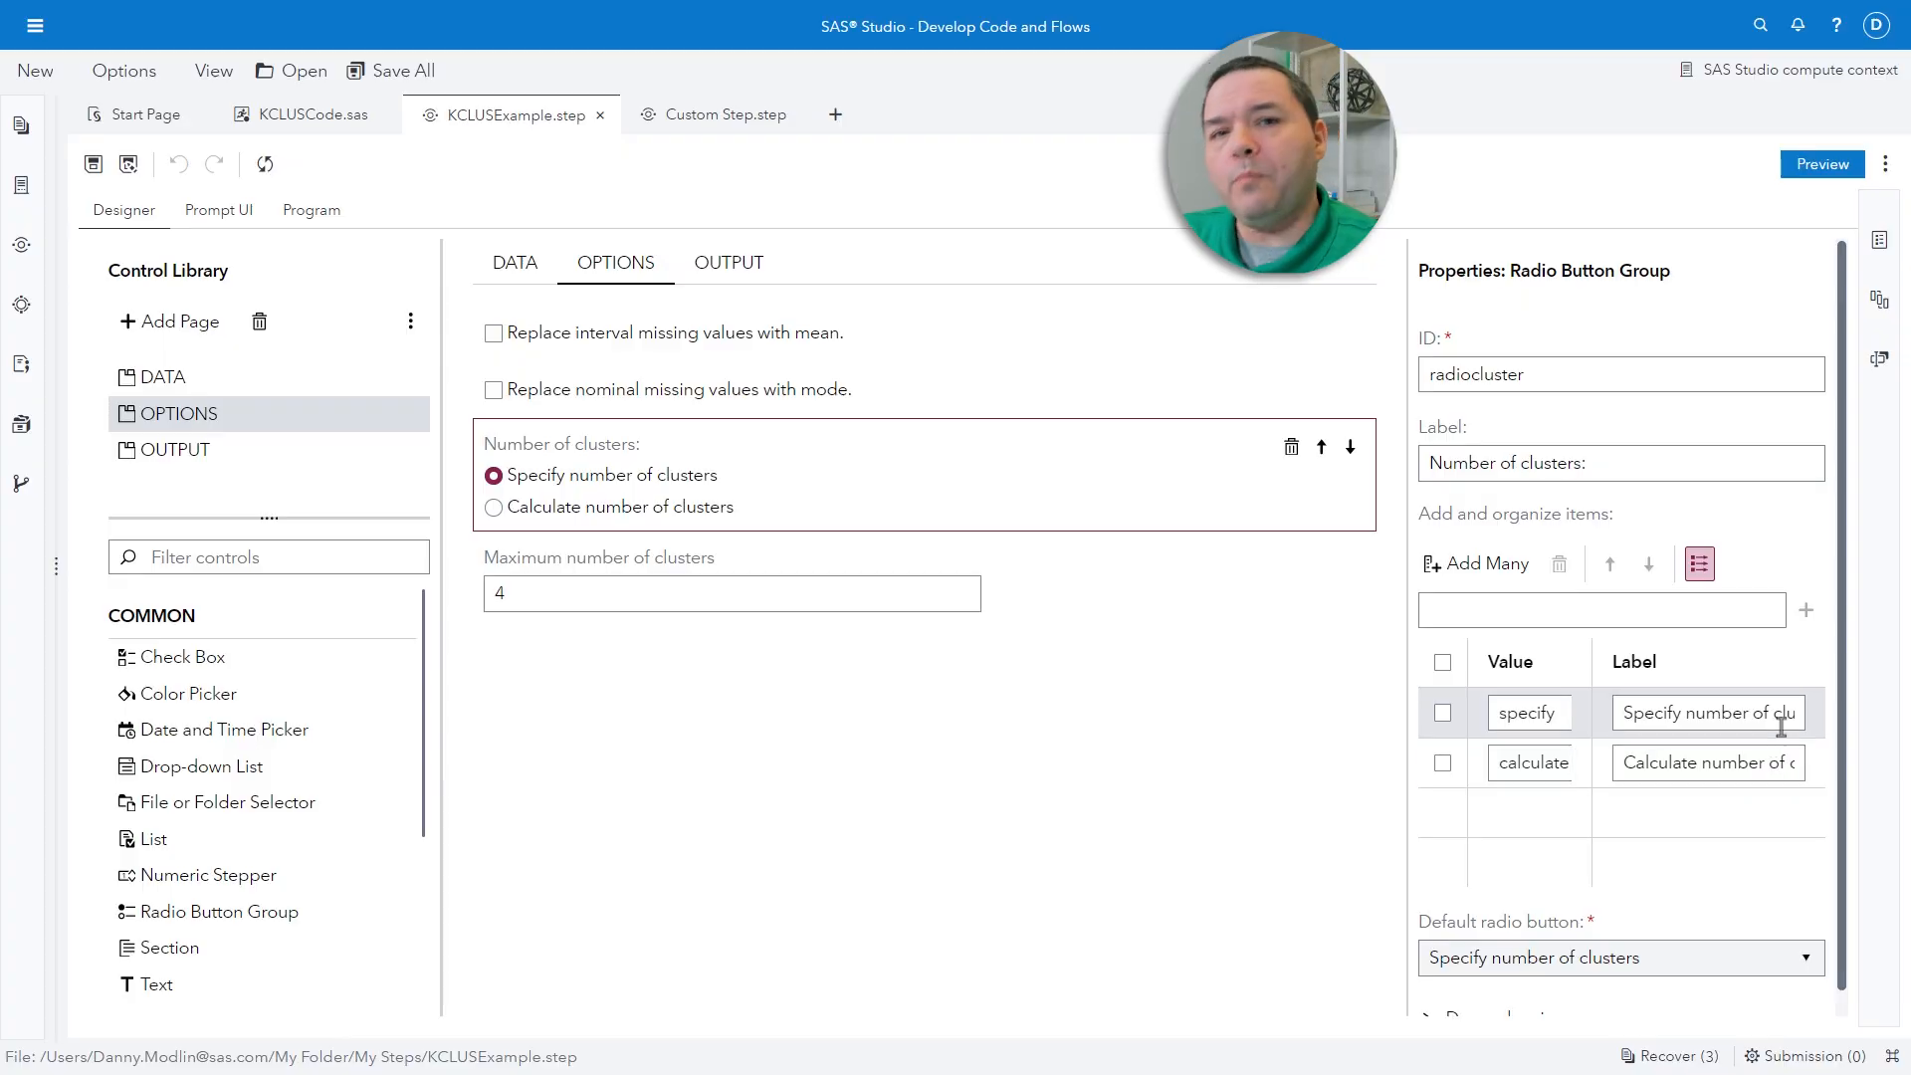
scroll(1640, 735, down, 1)
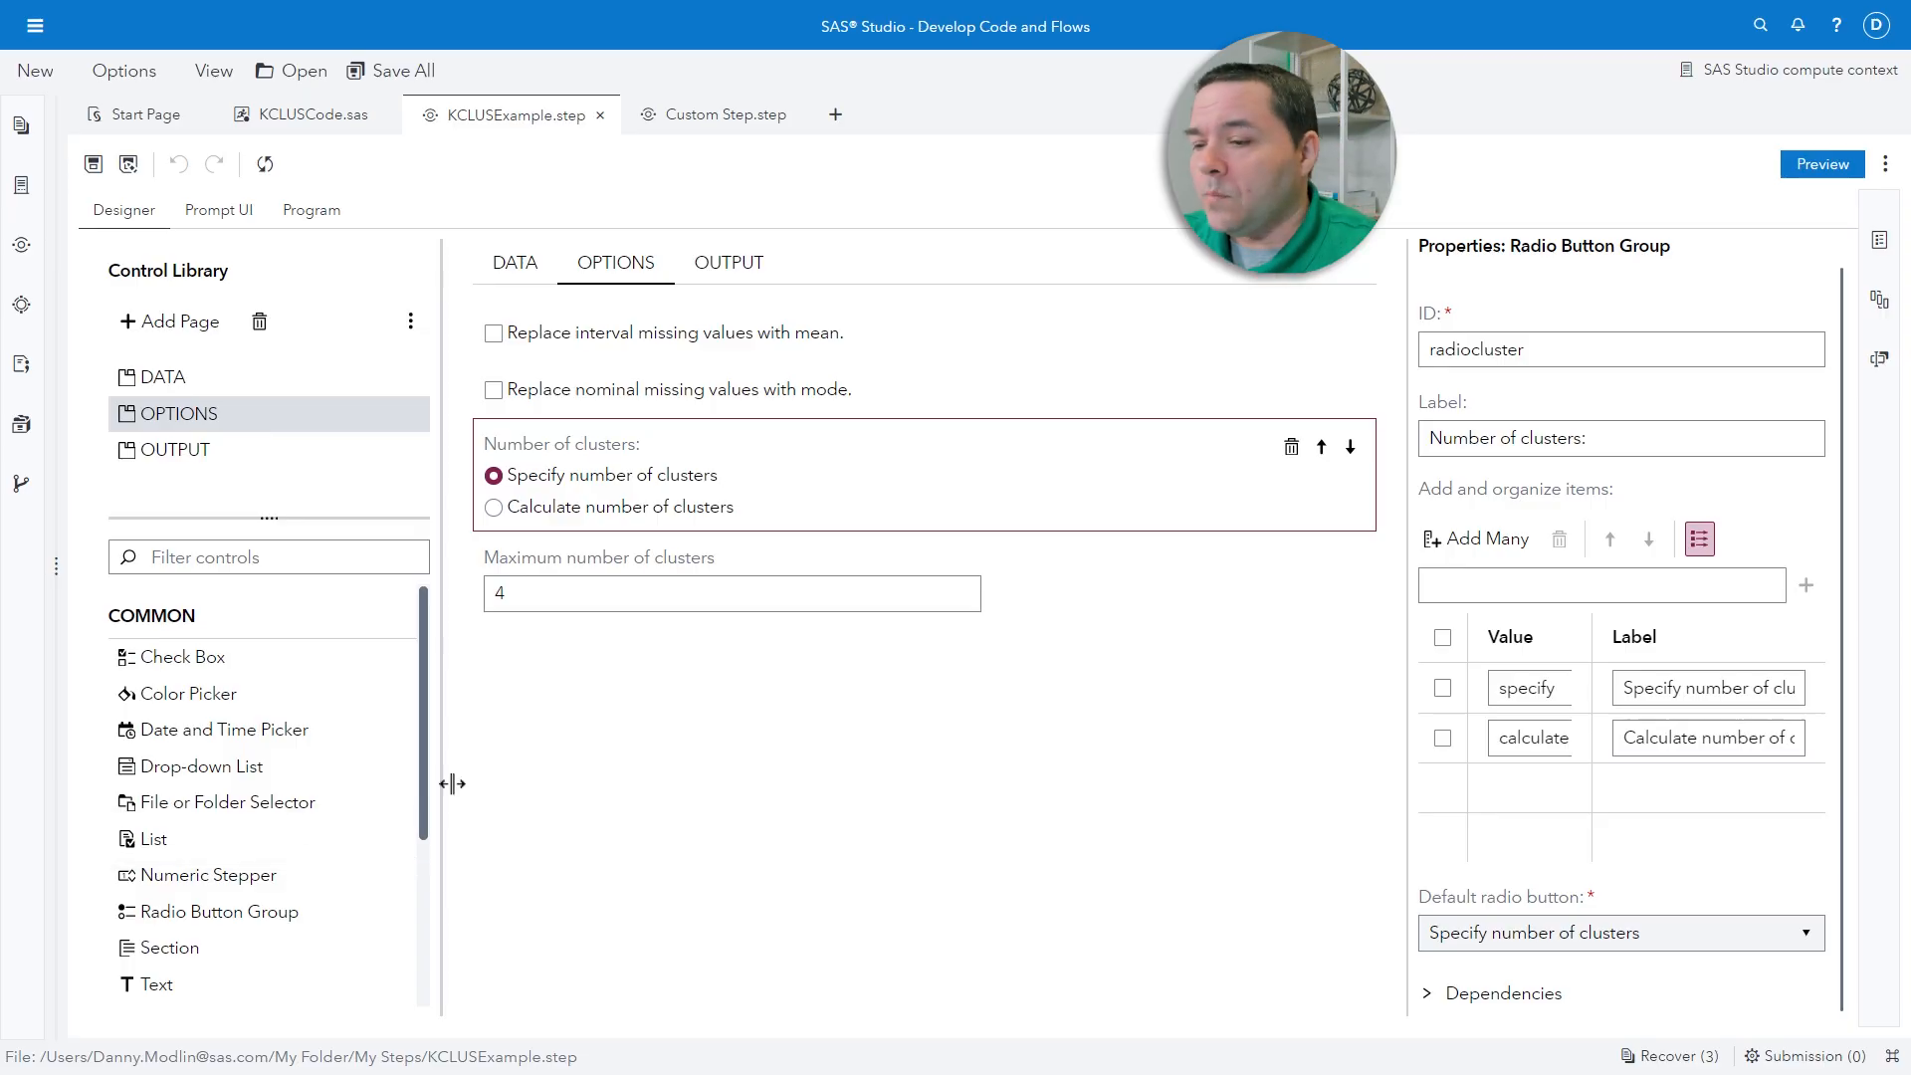
Examine the Maximum number of clusters field's numeric limits and expand its dependencies to read the visibility condition
scroll(269, 846, down, 3)
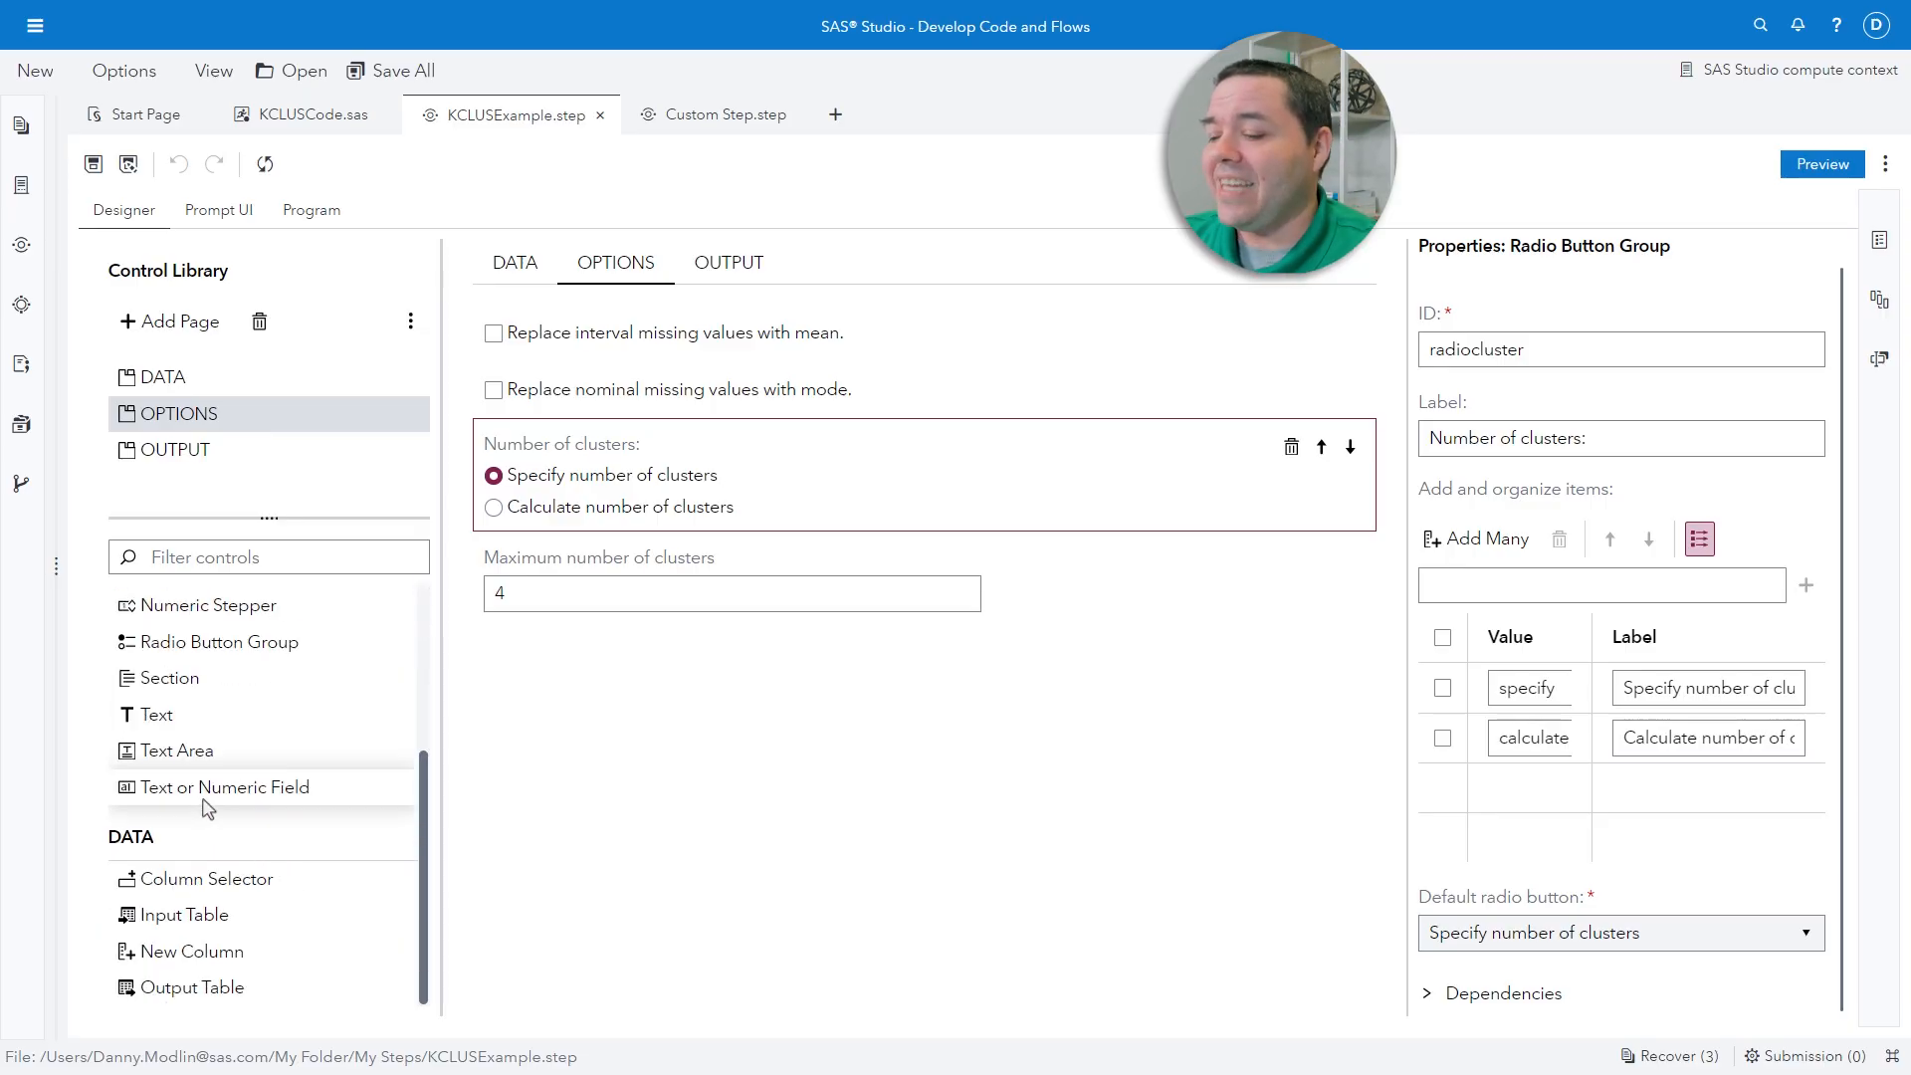
click(1057, 563)
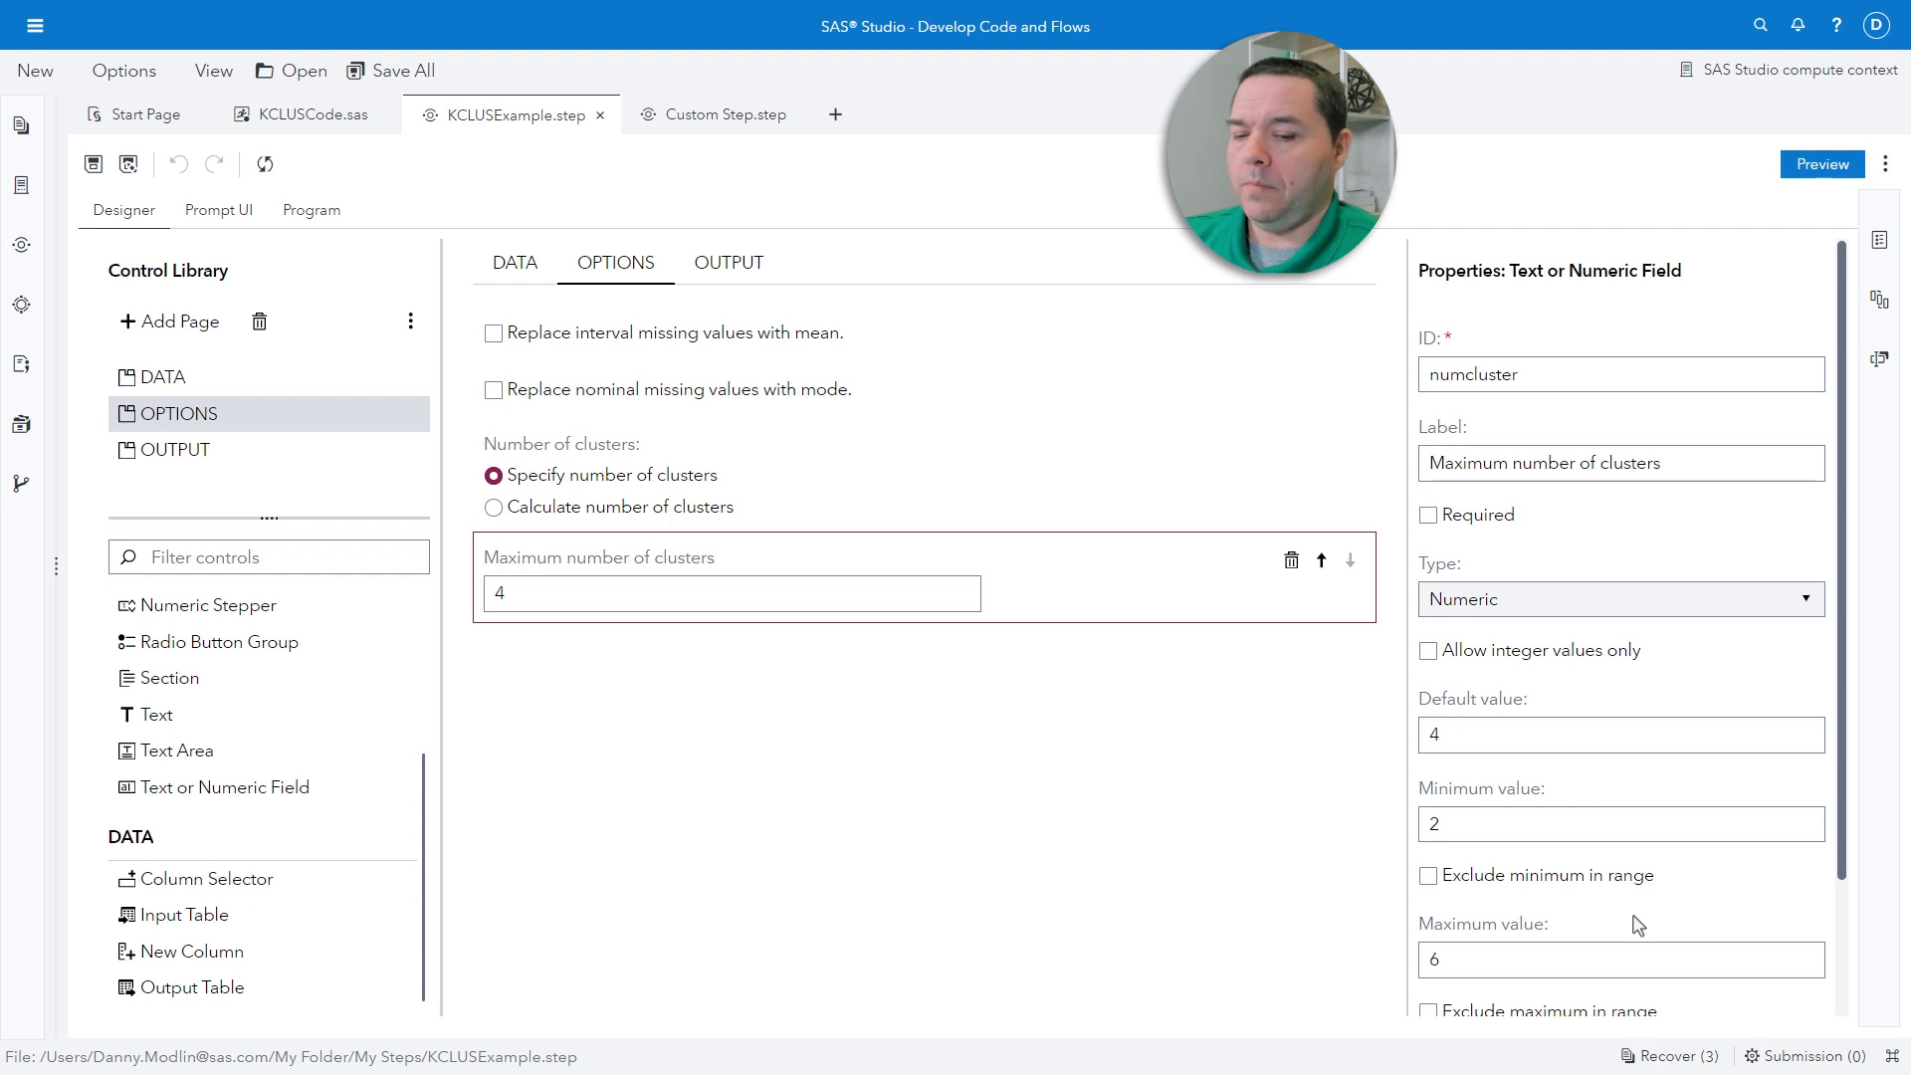
scroll(1682, 866, down, 2)
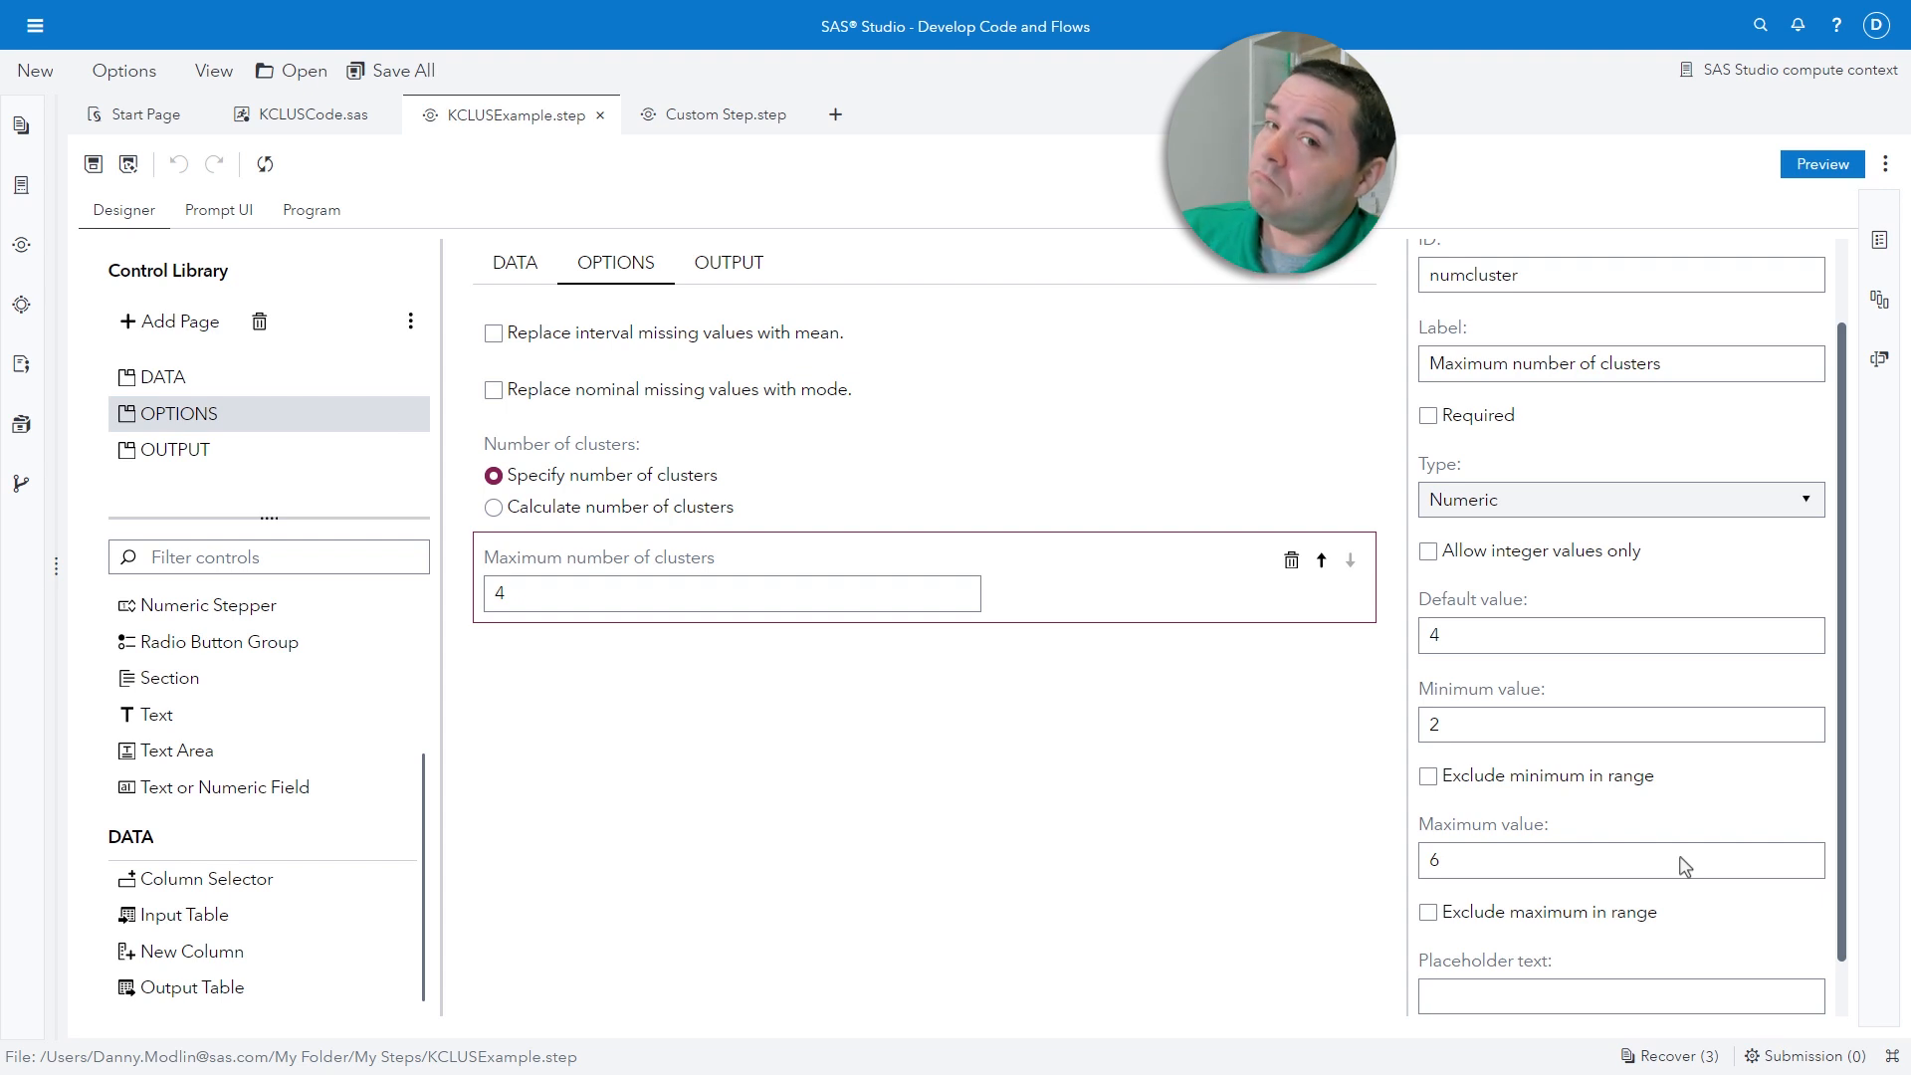
scroll(1722, 769, down, 1)
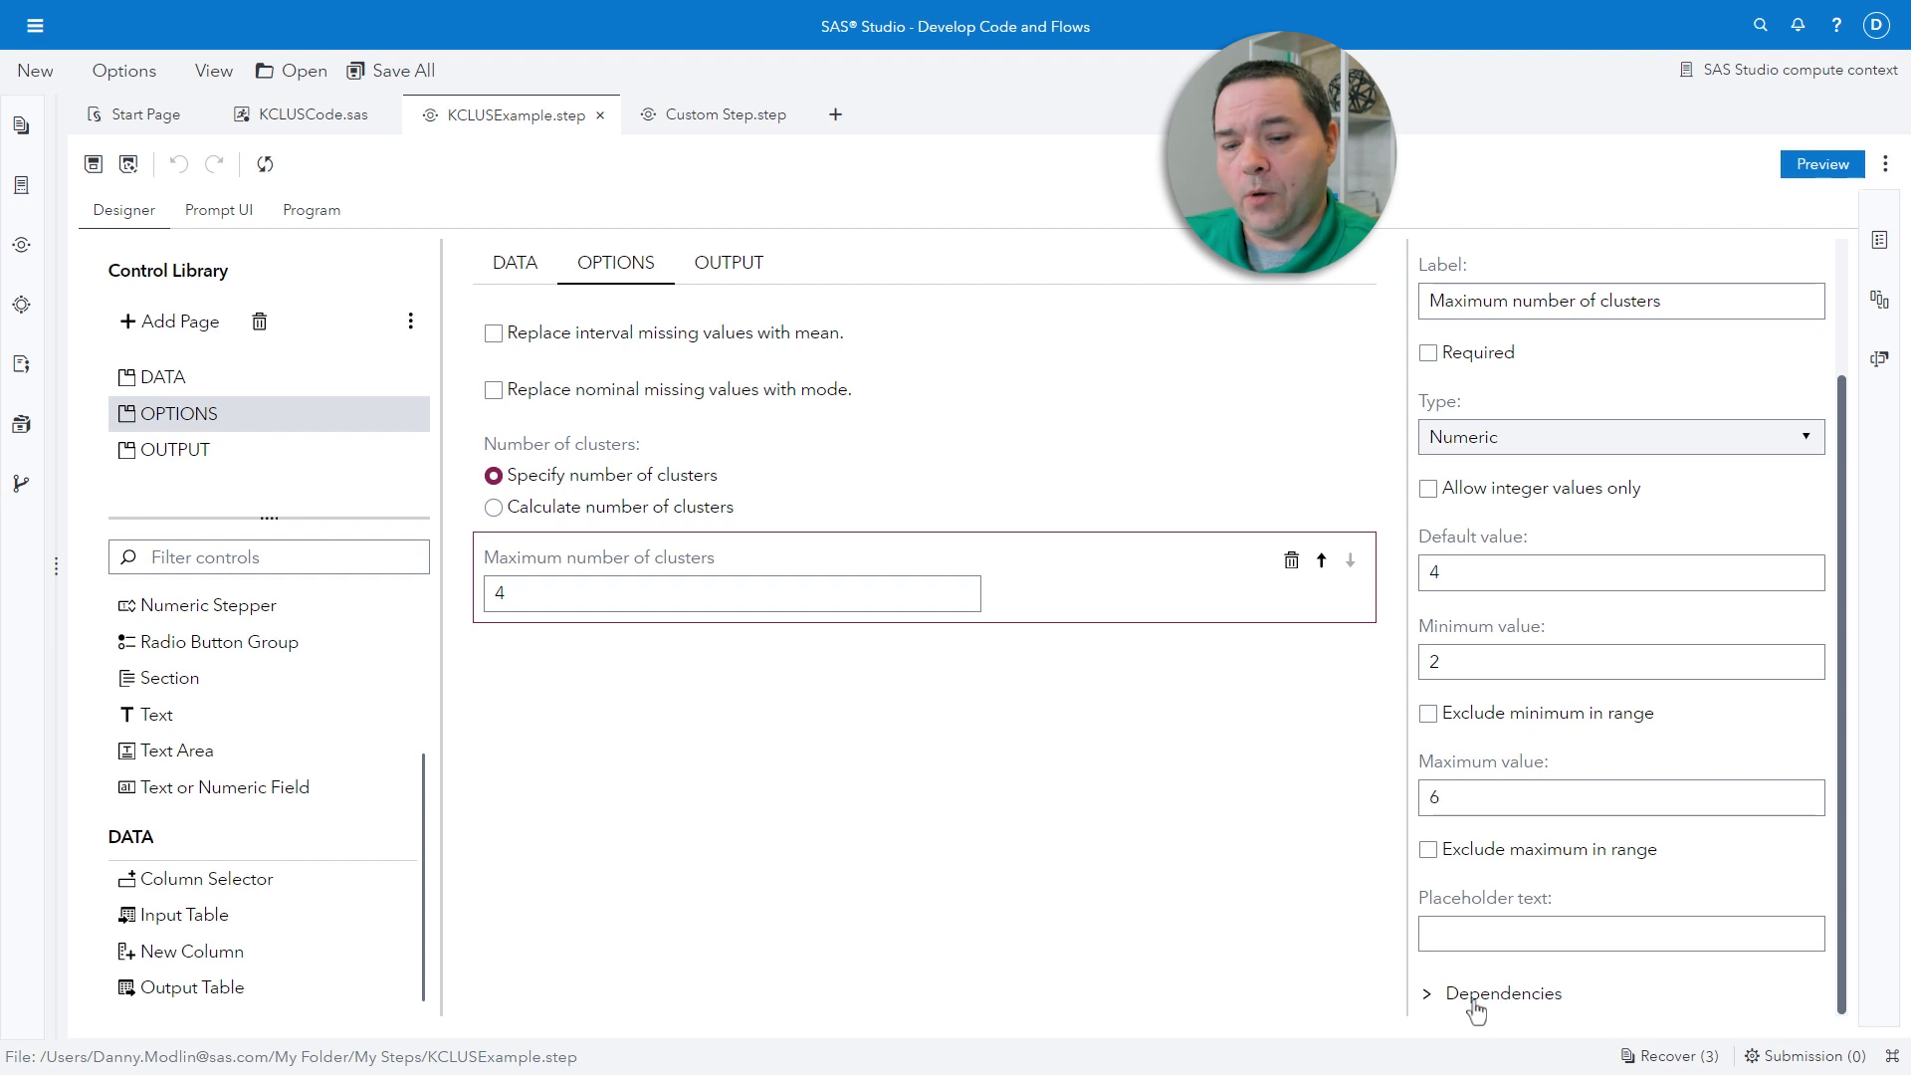
click(1429, 999)
scroll(1831, 774, down, 4)
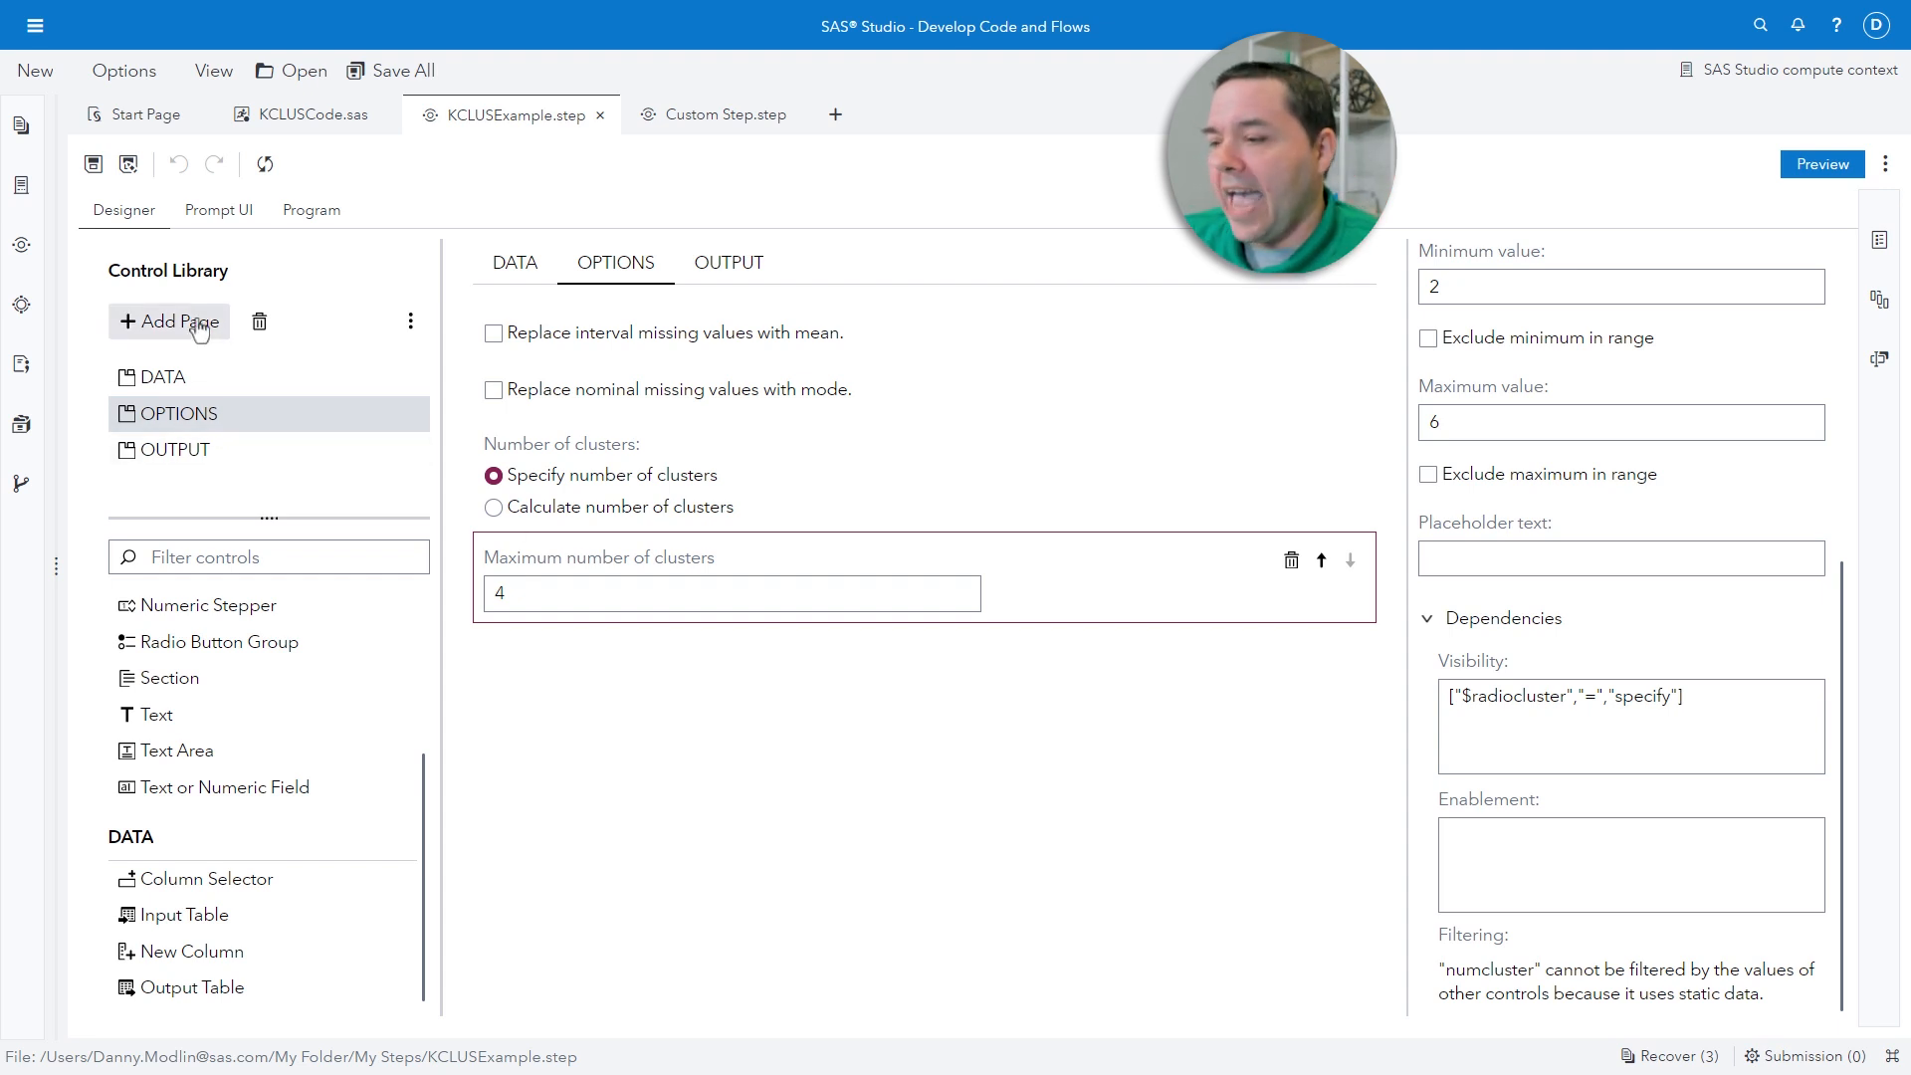
View the OUTPUT page's design and preview the custom step, checking its OPTIONS and OUTPUT pages
click(204, 460)
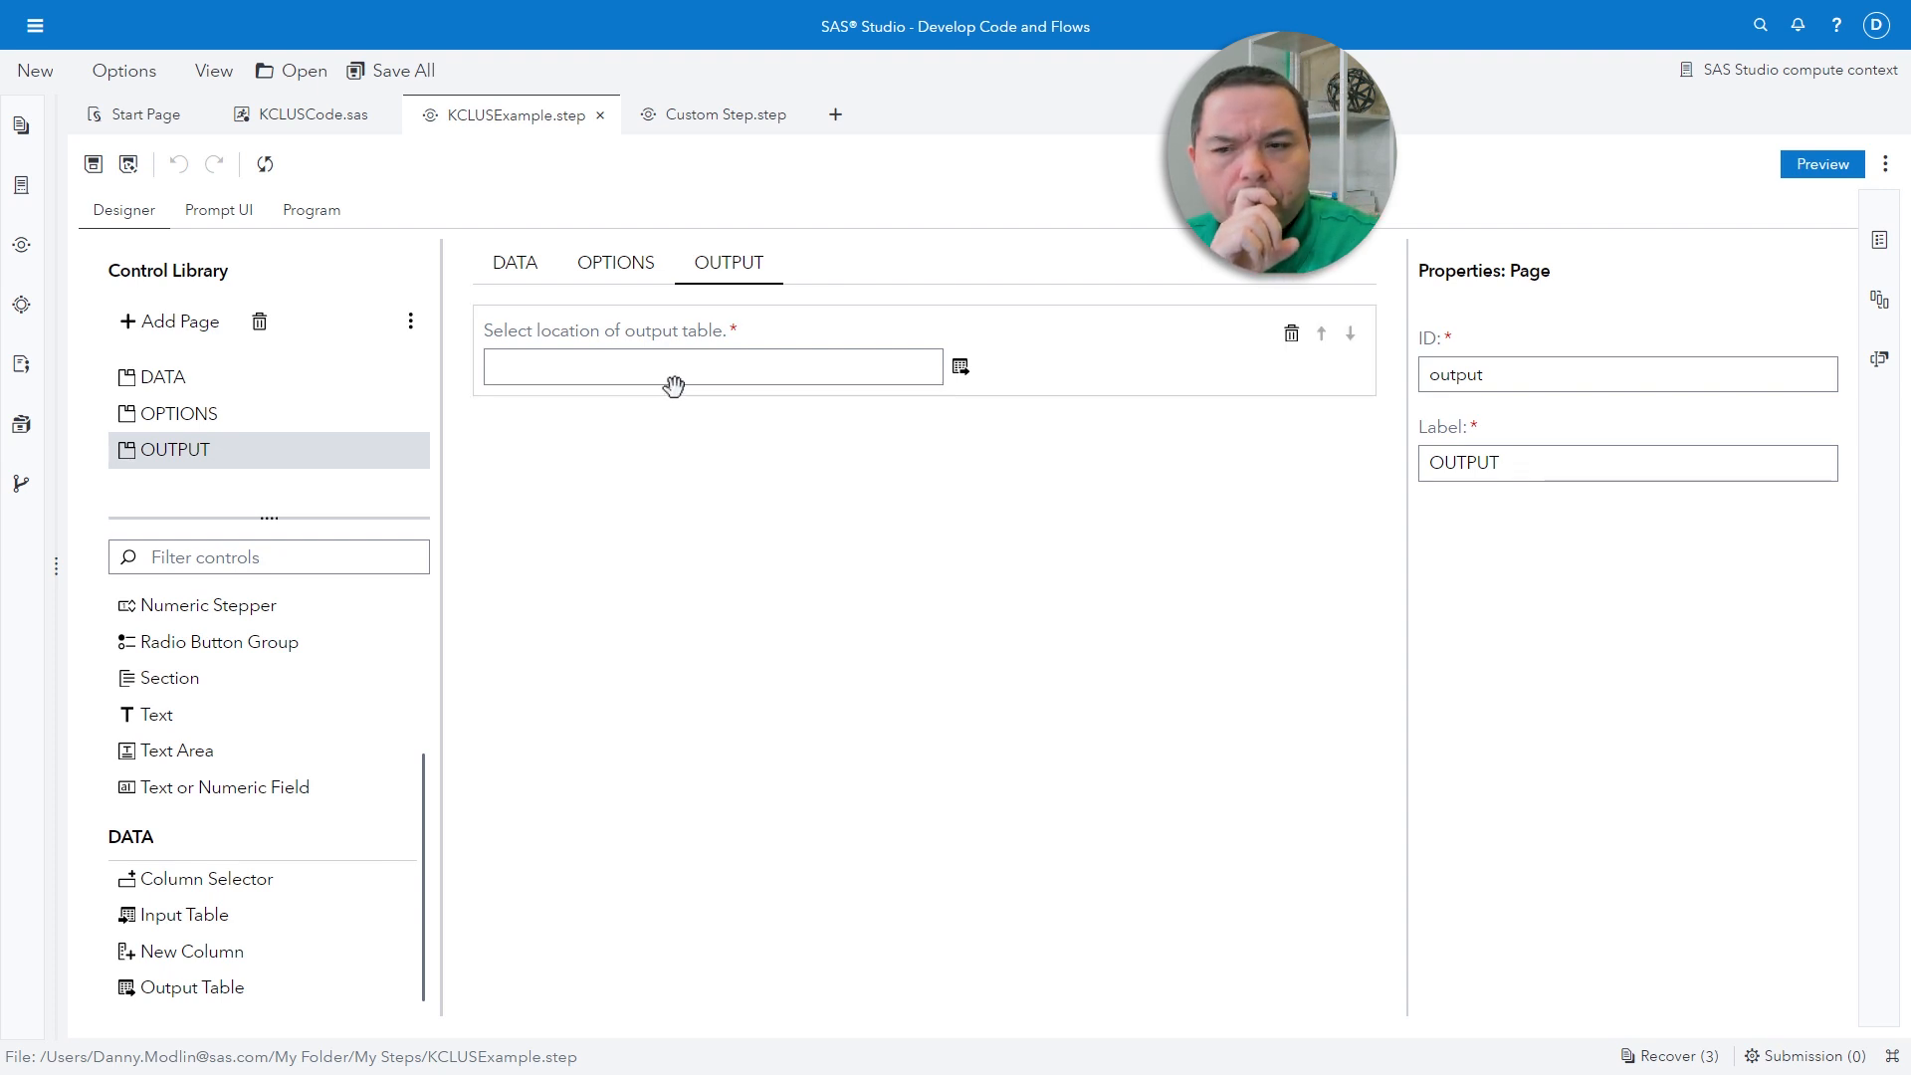
click(1821, 171)
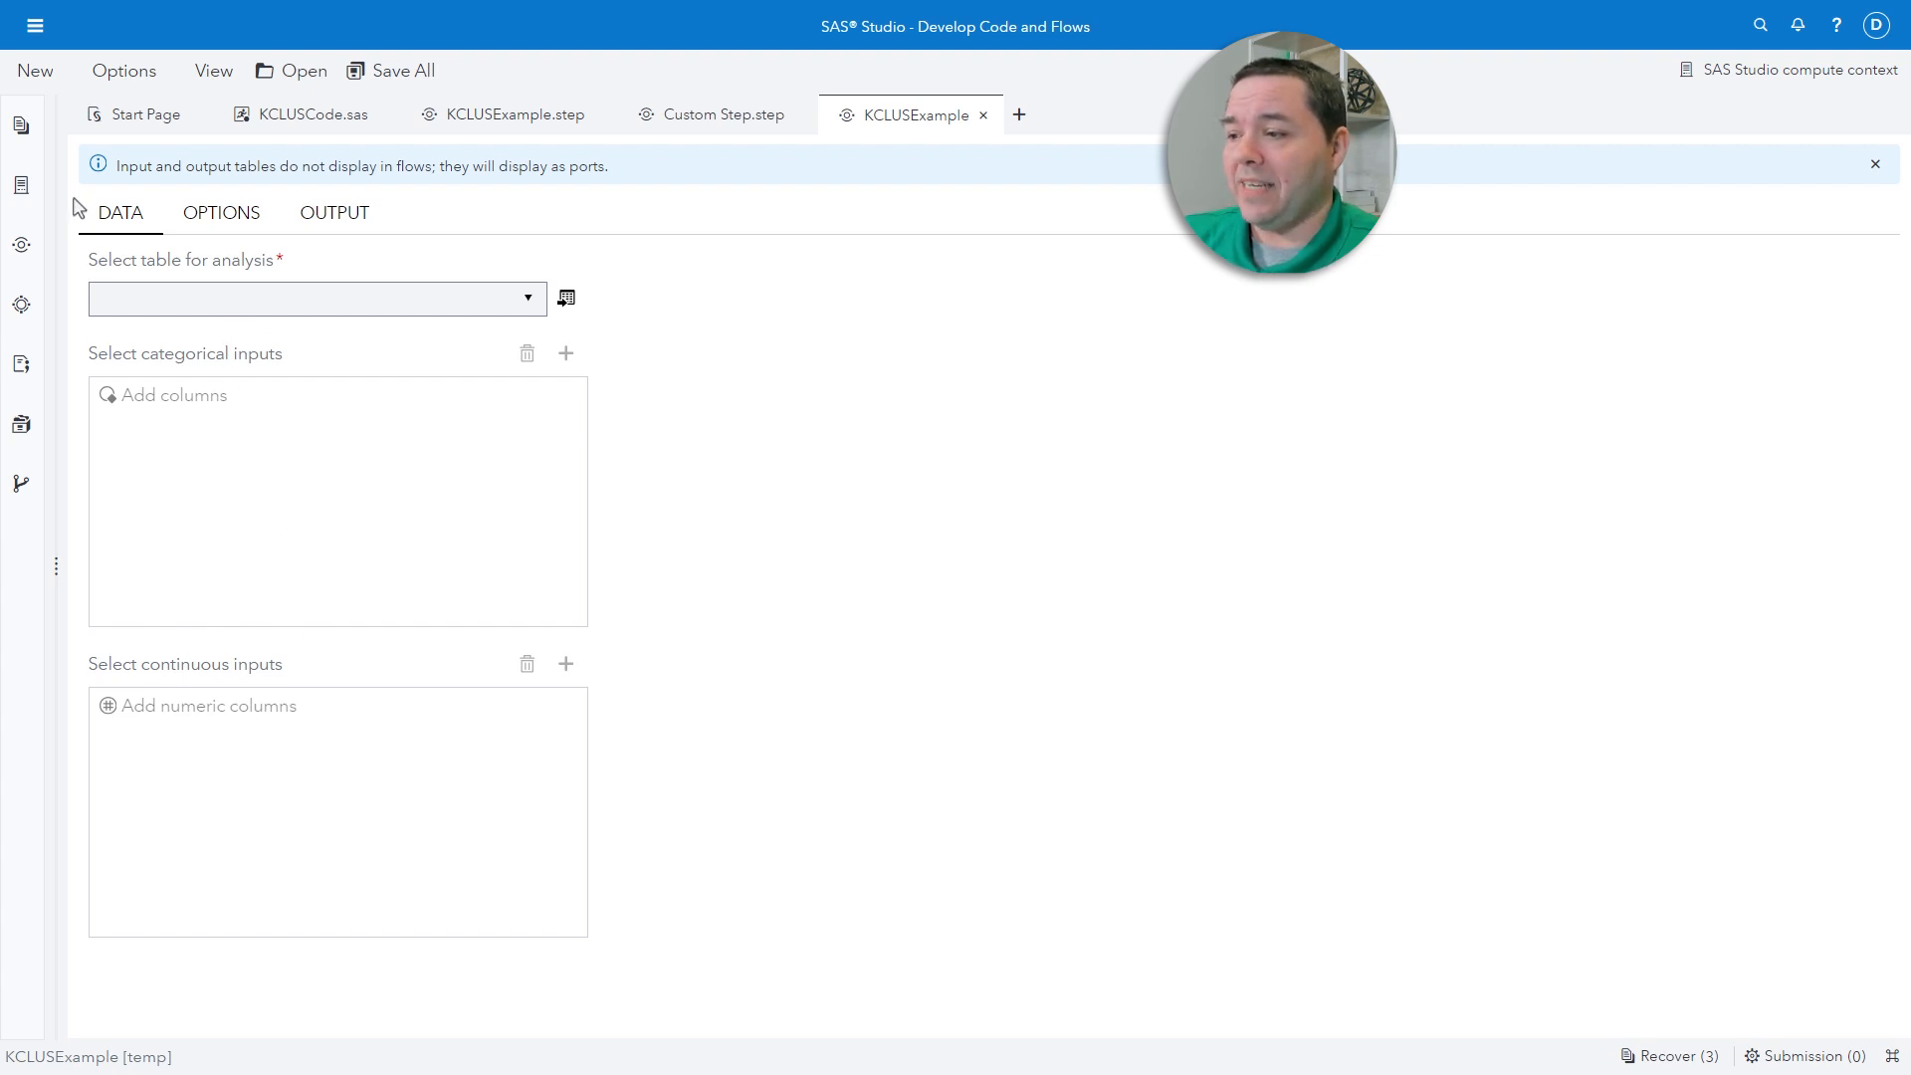
click(205, 227)
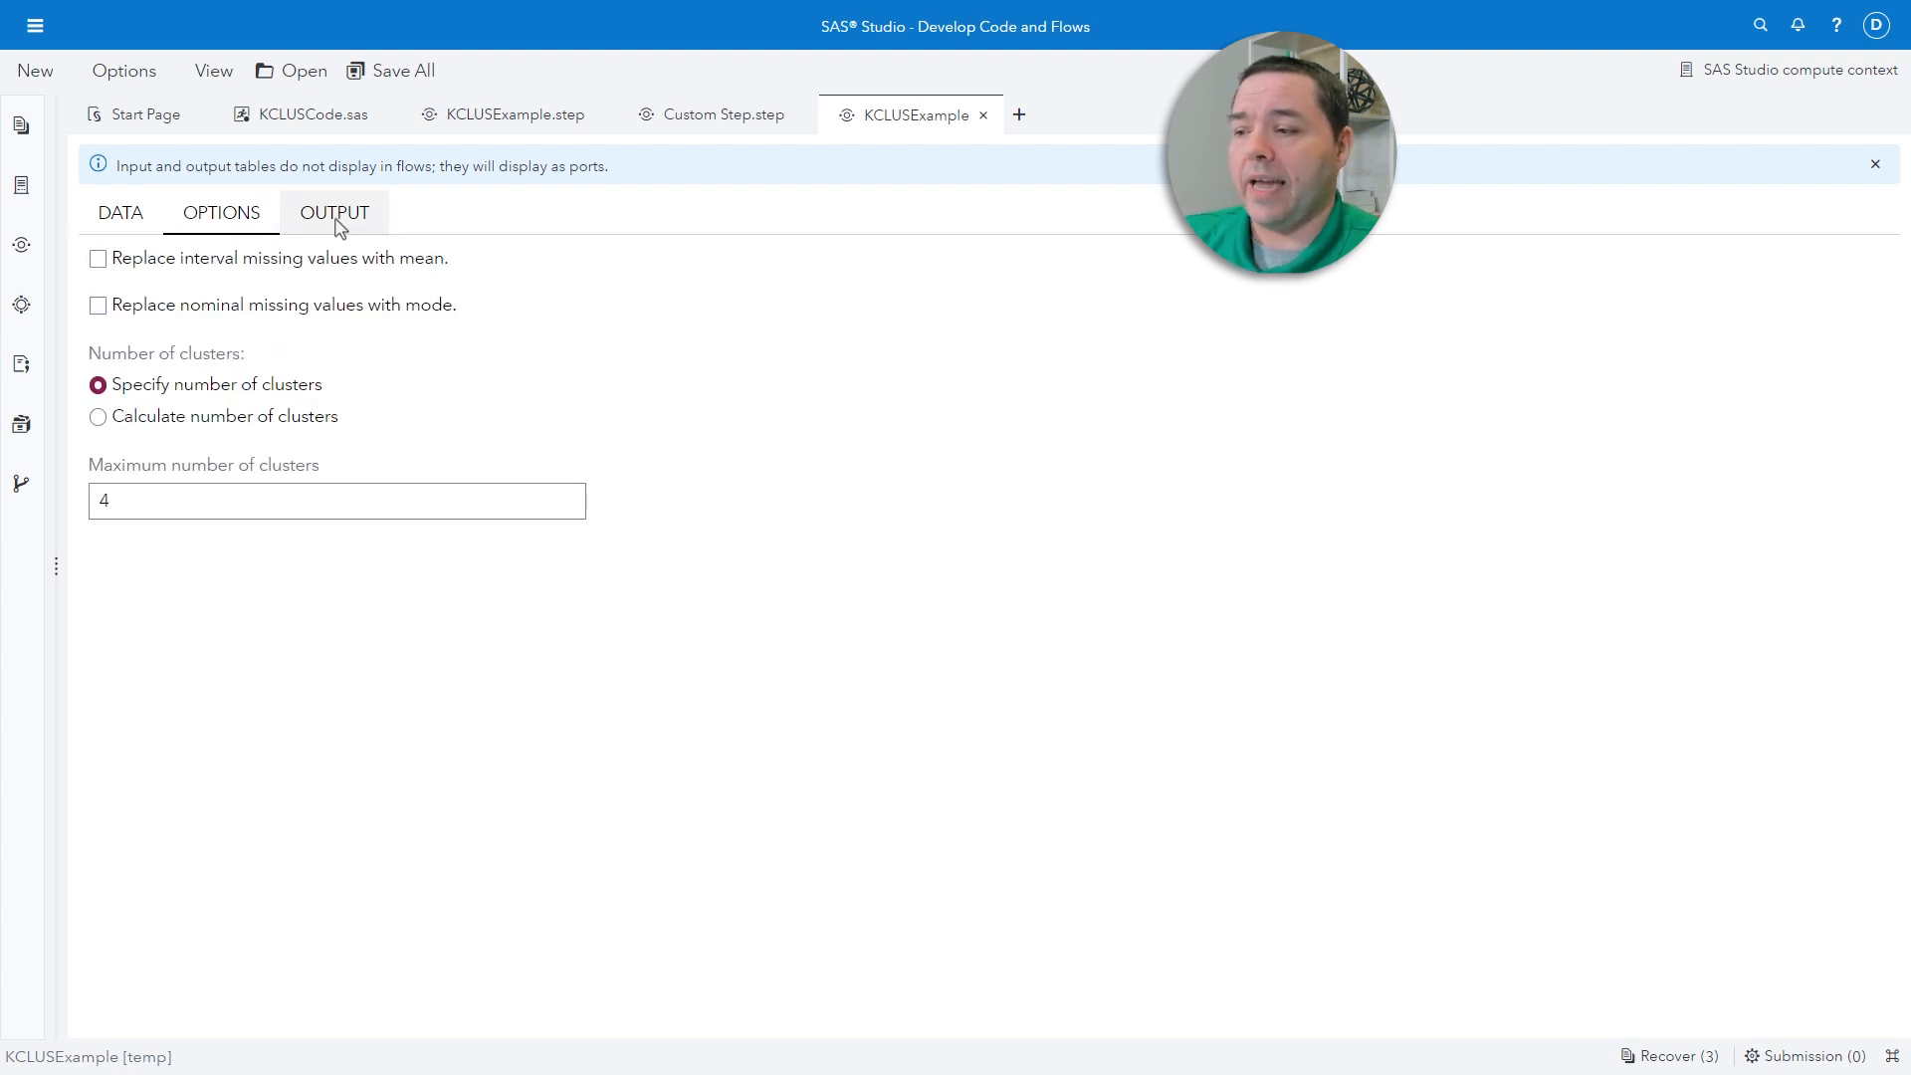
click(338, 227)
click(245, 224)
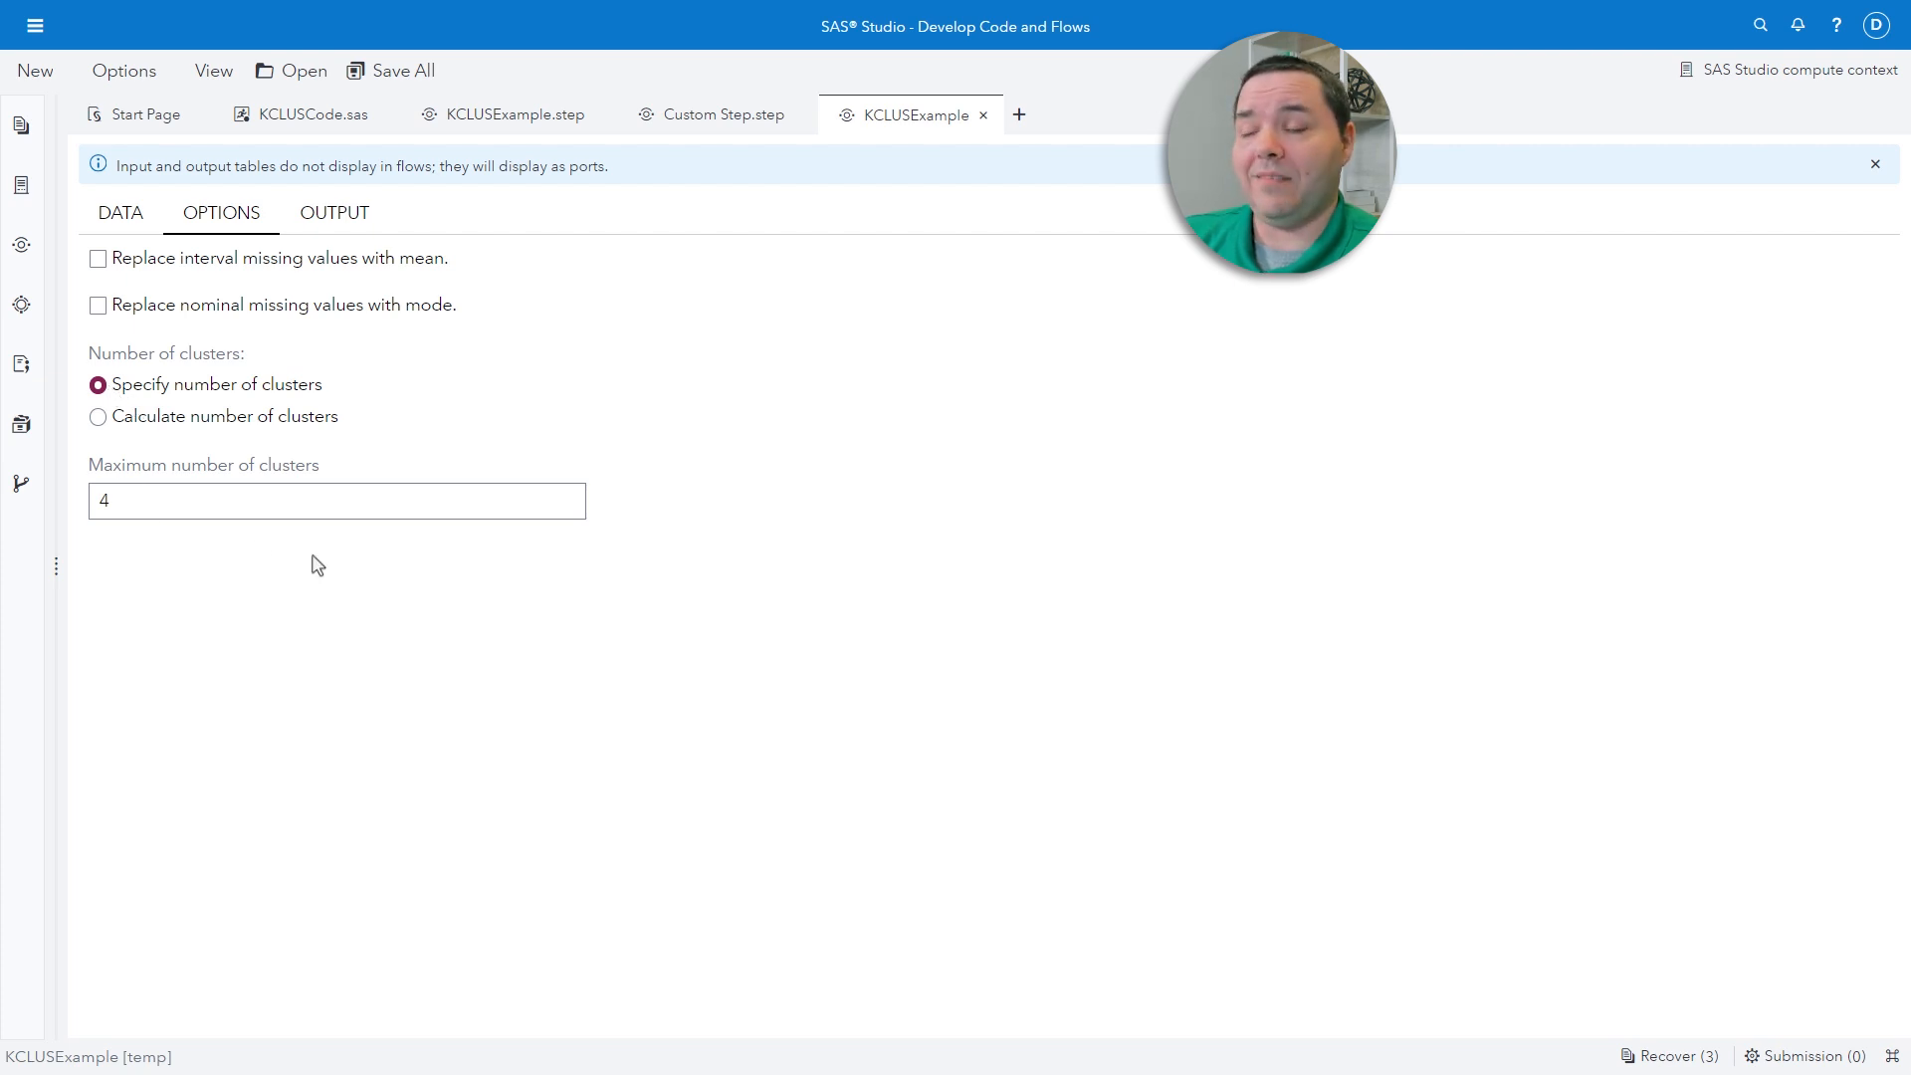
Test switching between Calculate and Specify number of clusters in the preview, close it and return to KCLUSExample.step
click(98, 418)
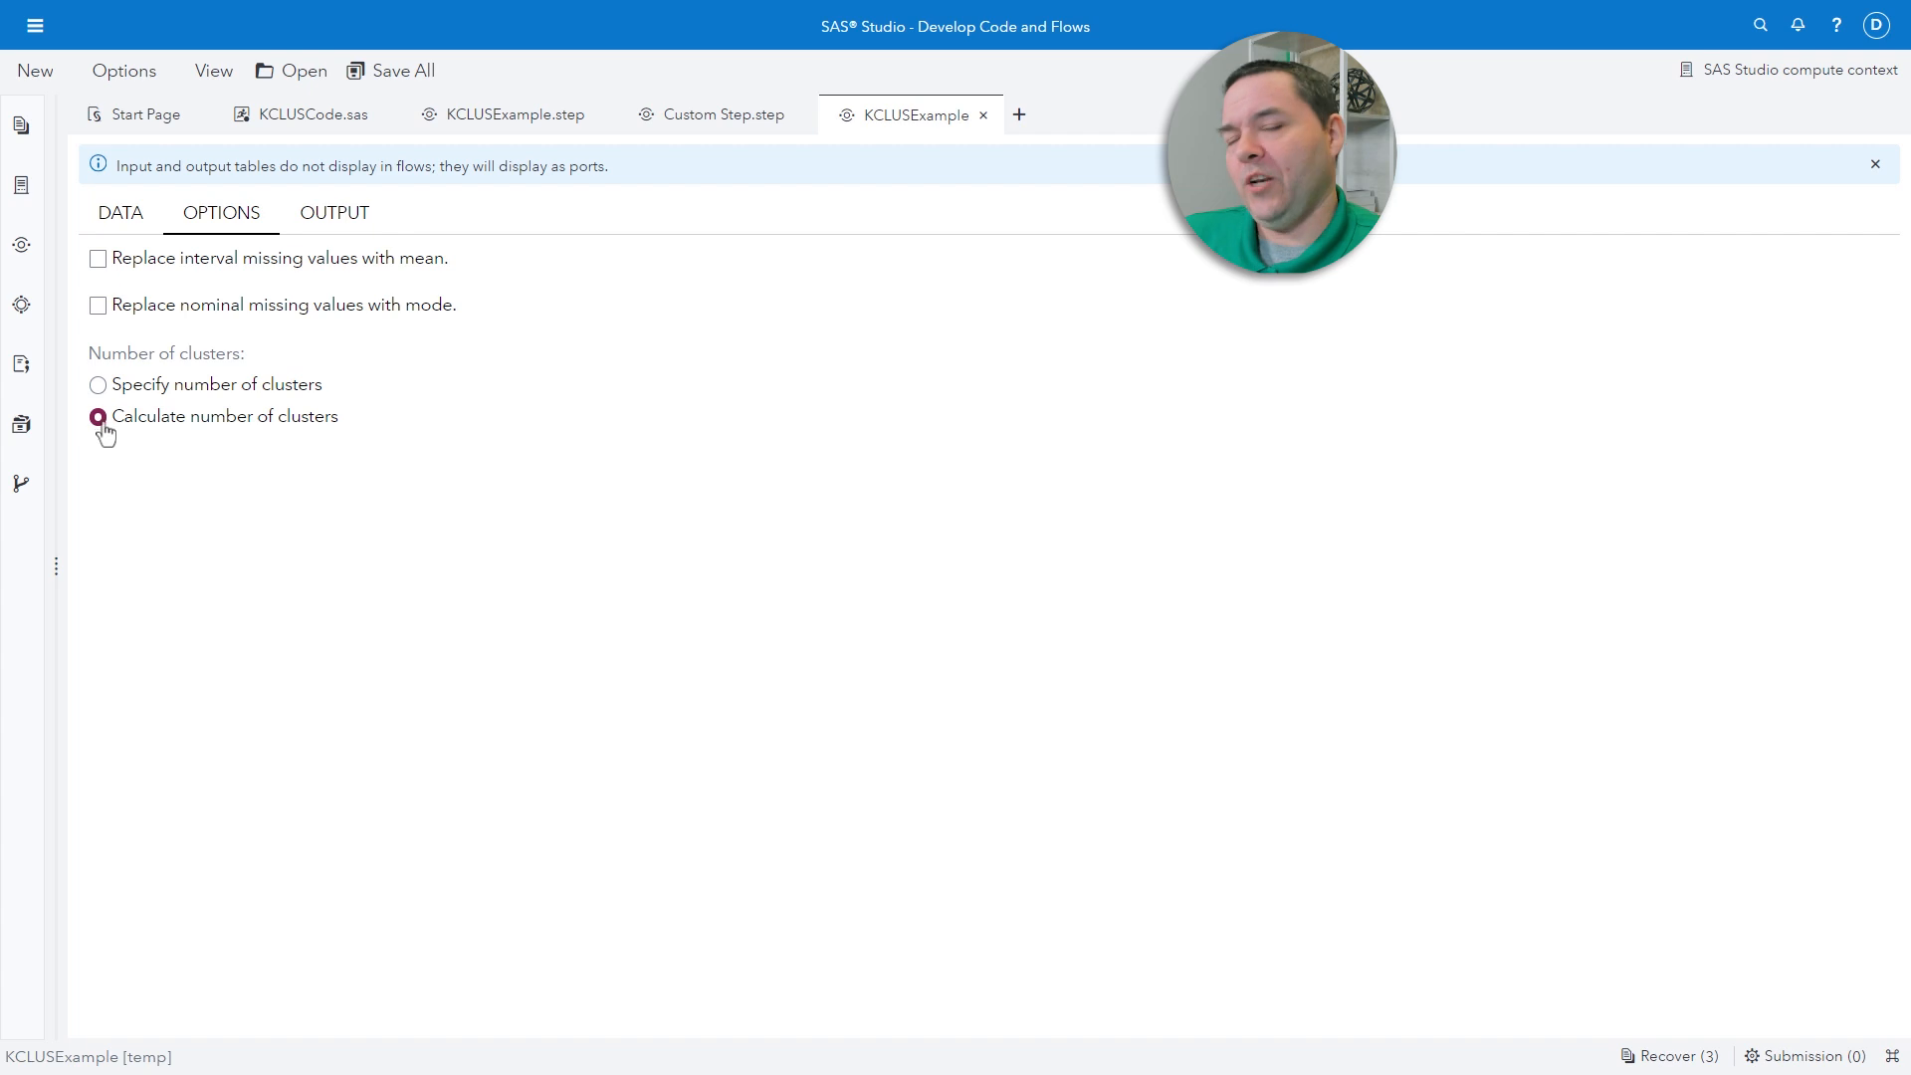
click(97, 385)
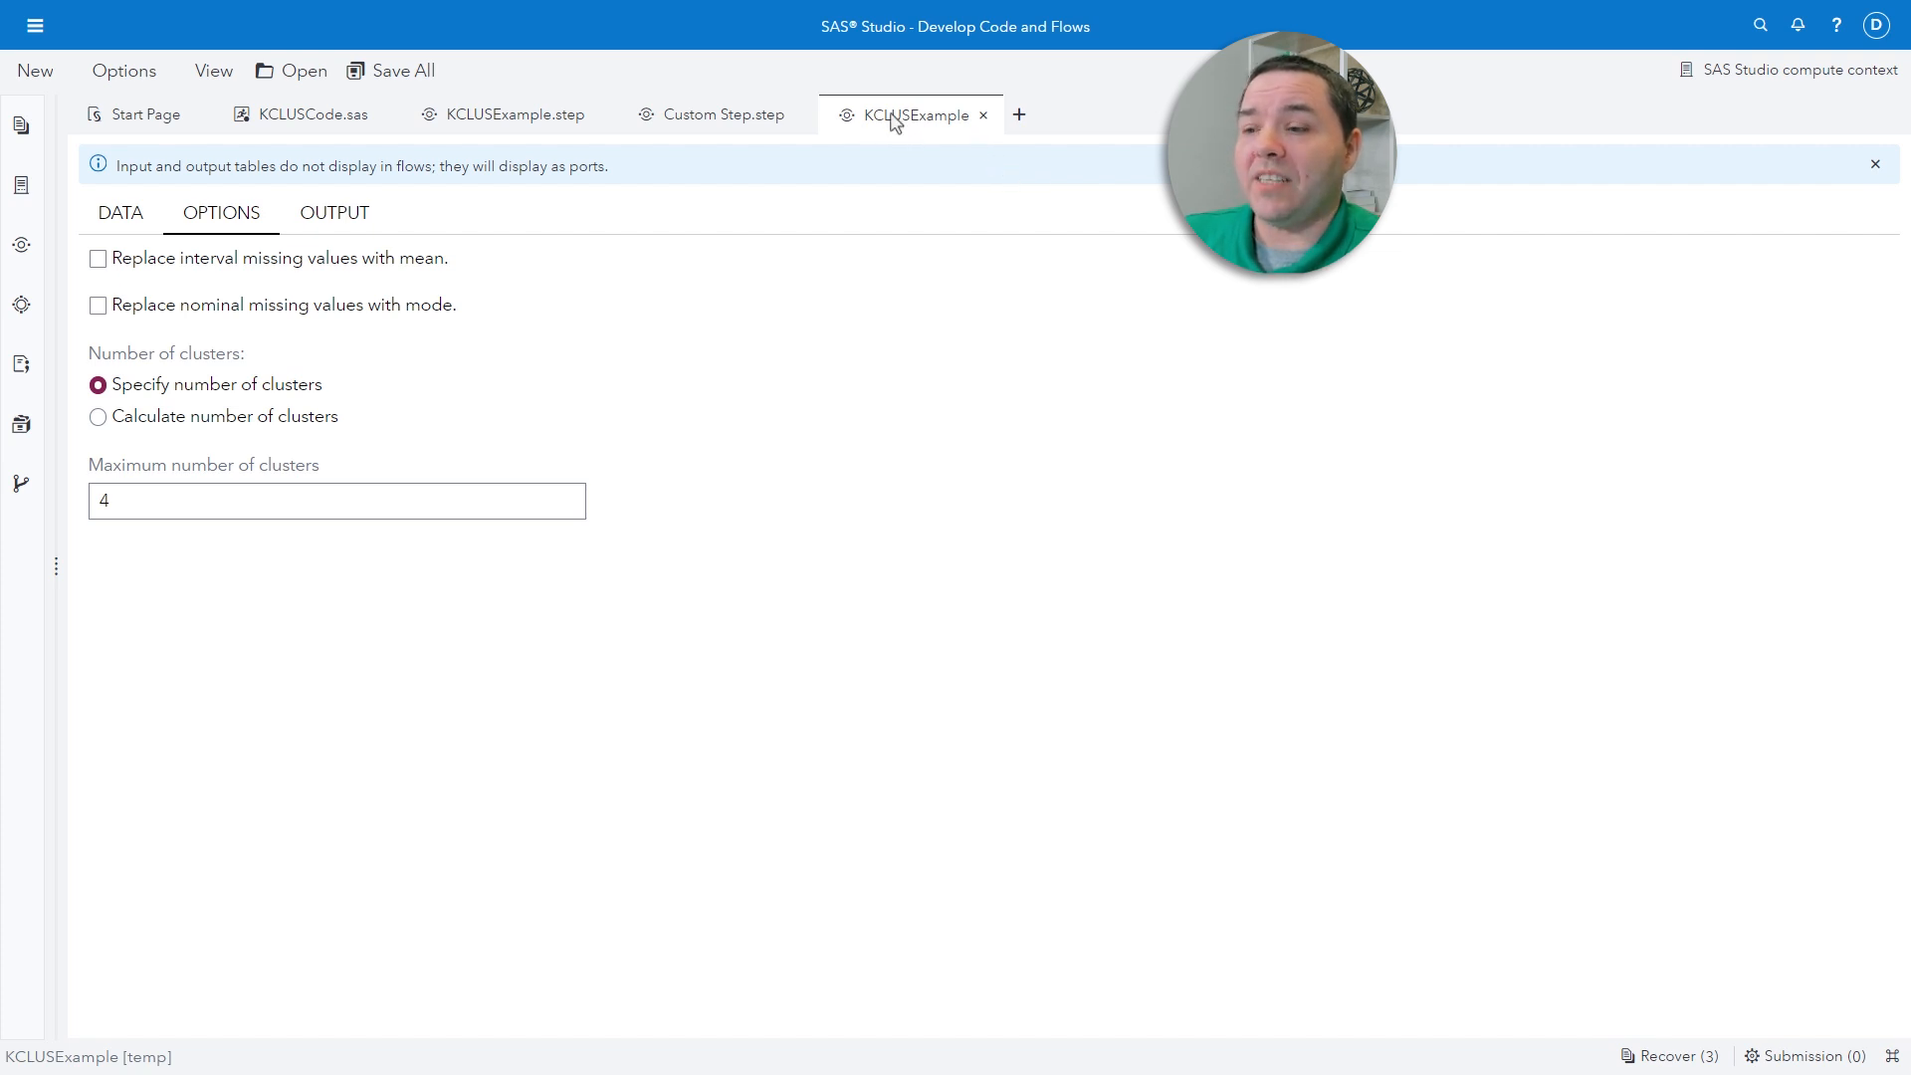
click(982, 117)
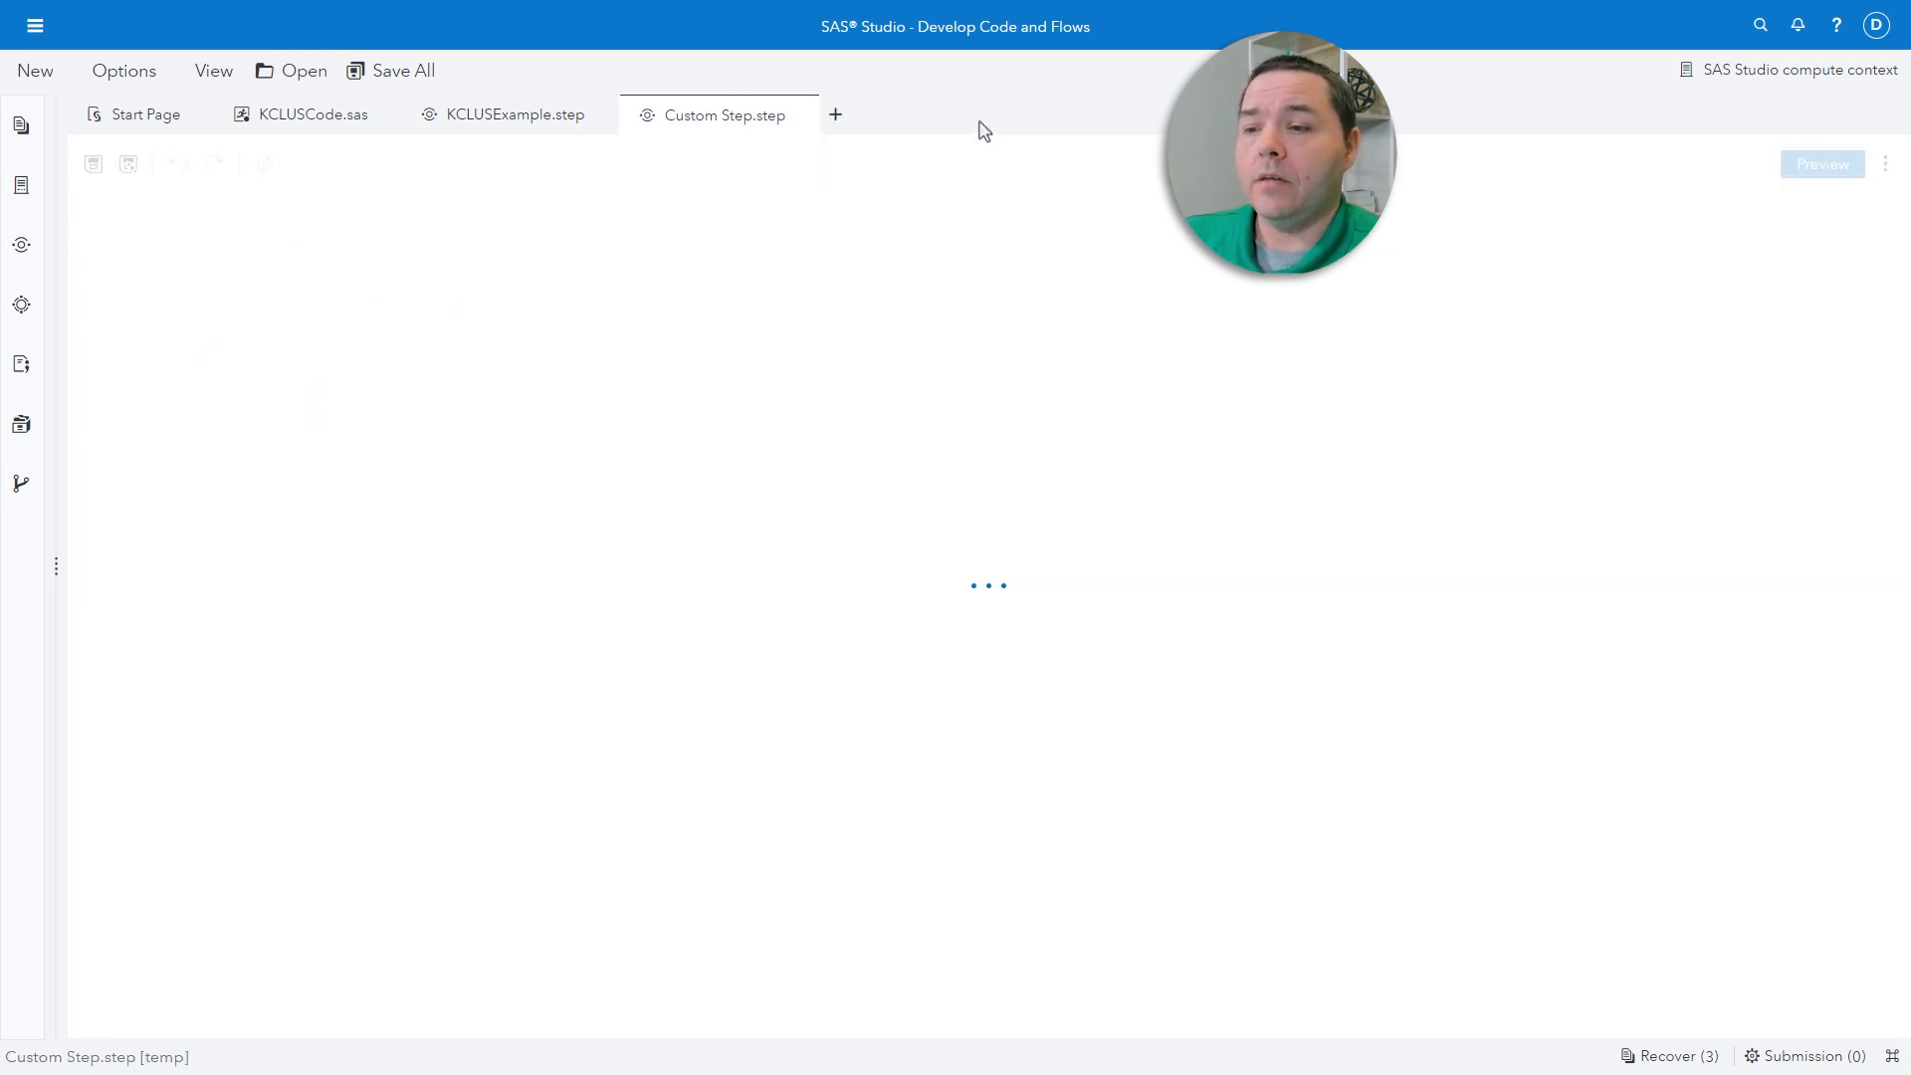
click(511, 121)
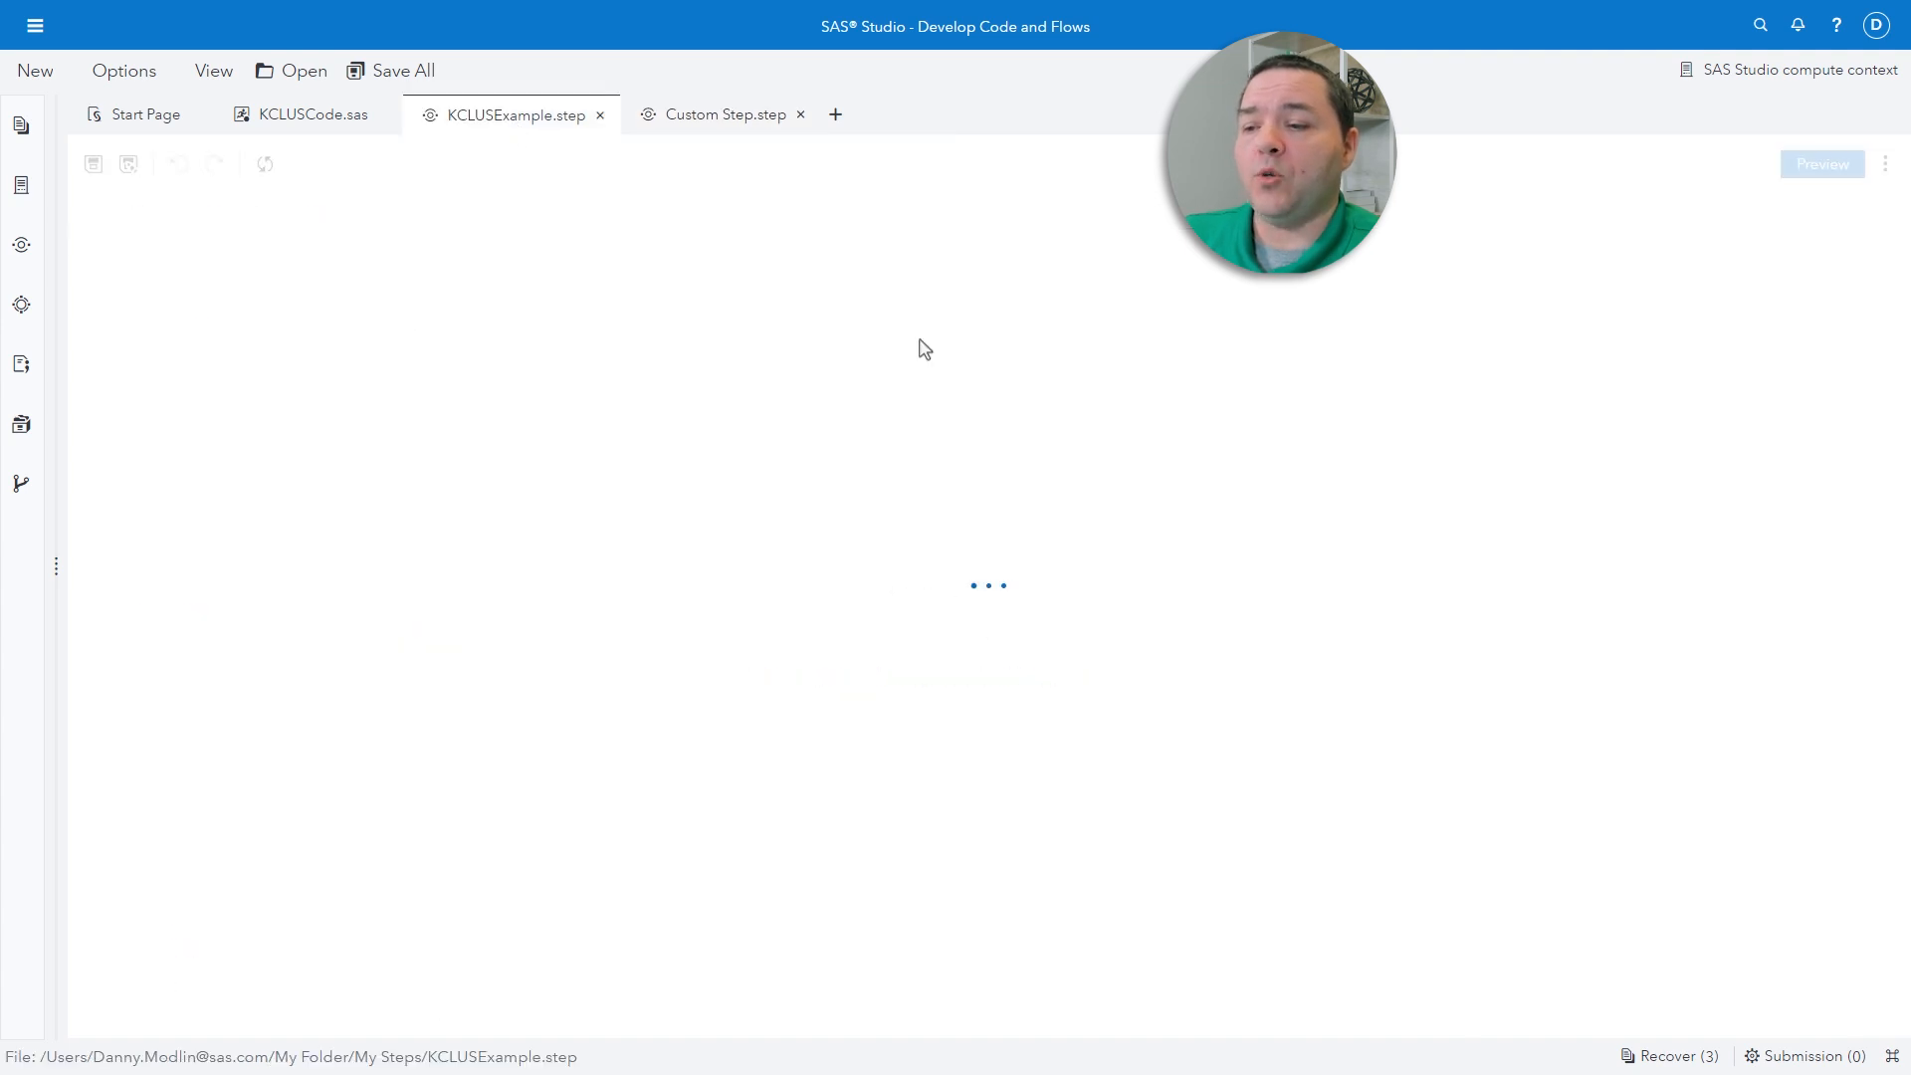